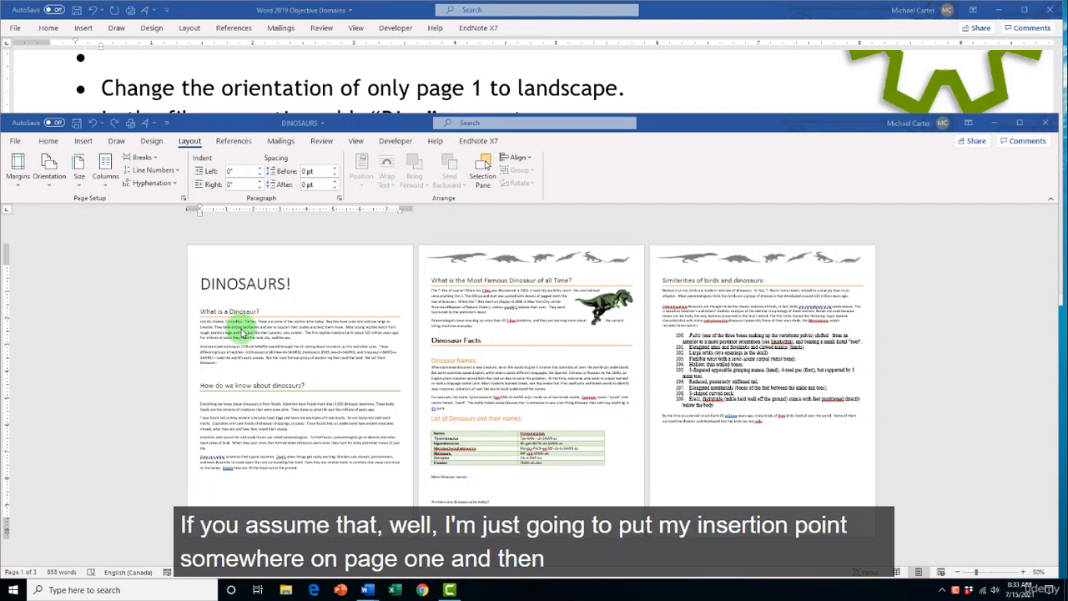
Try switching to landscape orientation with the insertion point on page 1, and undo the orientation change
{"action": "left_click", "coordinate": [220, 305]}
{"action": "left_click", "coordinate": [201, 283]}
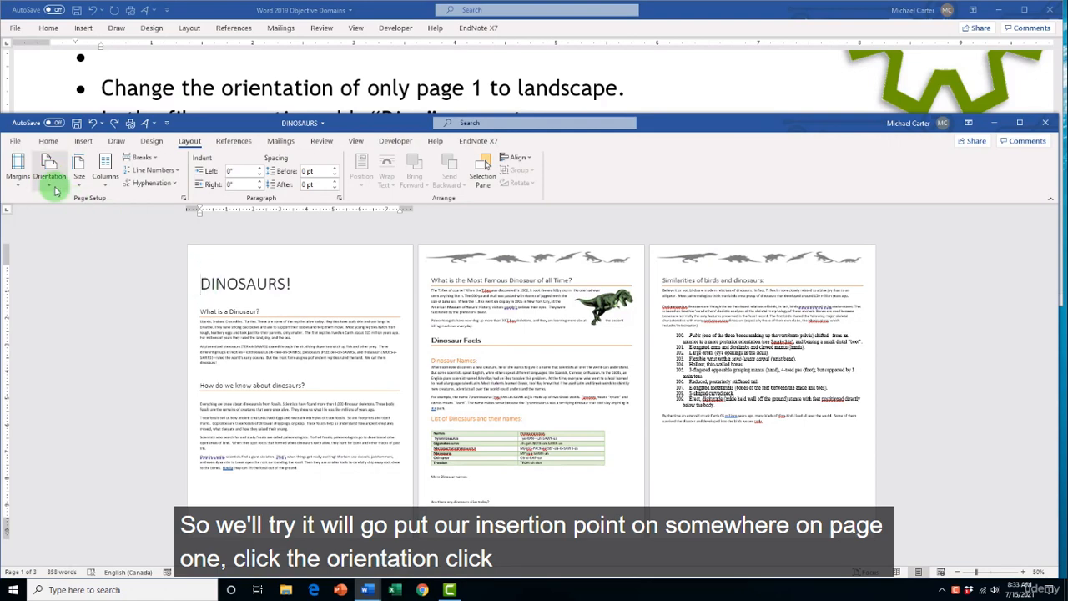
{"action": "left_click", "coordinate": [51, 175]}
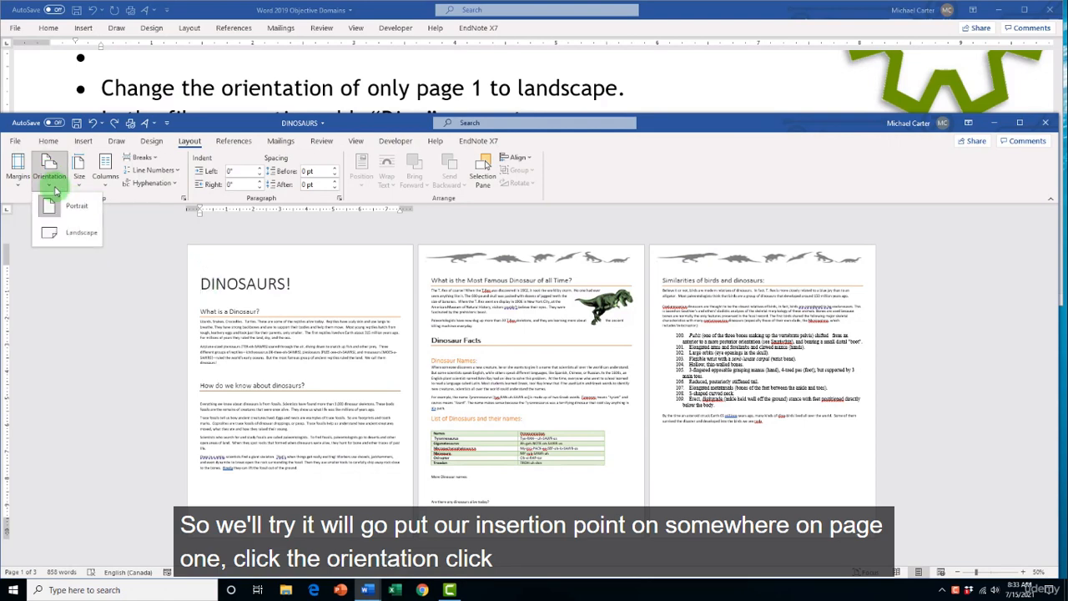
{"action": "left_click", "coordinate": [71, 237]}
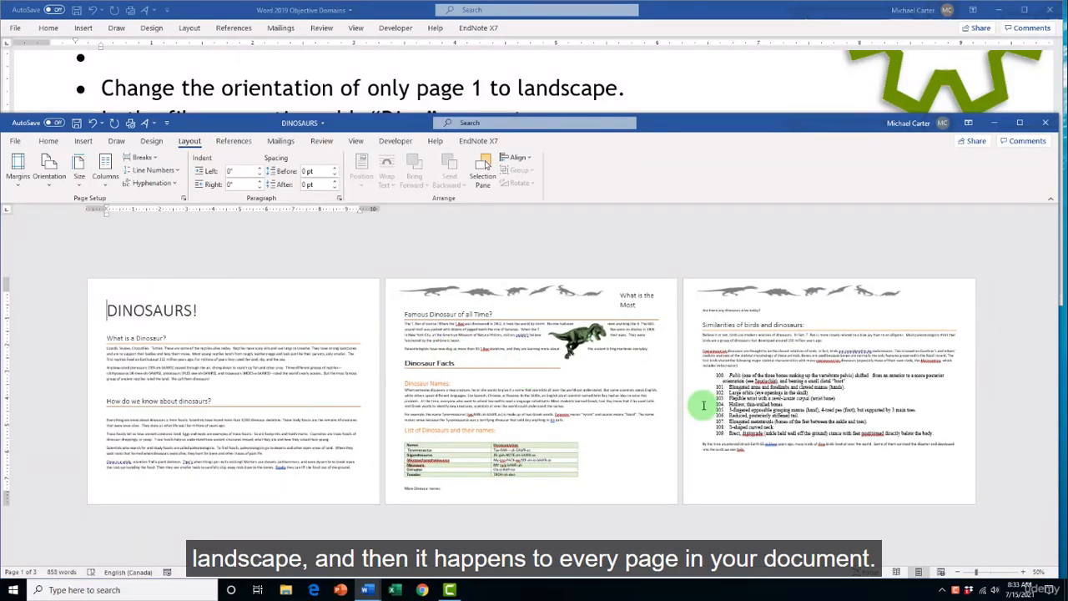
{"action": "key", "text": "ctrl+z"}
Set all of page 1's text to landscape, applied to Selected text only, and delete the blank page inserted before it
{"action": "left_click", "coordinate": [200, 286]}
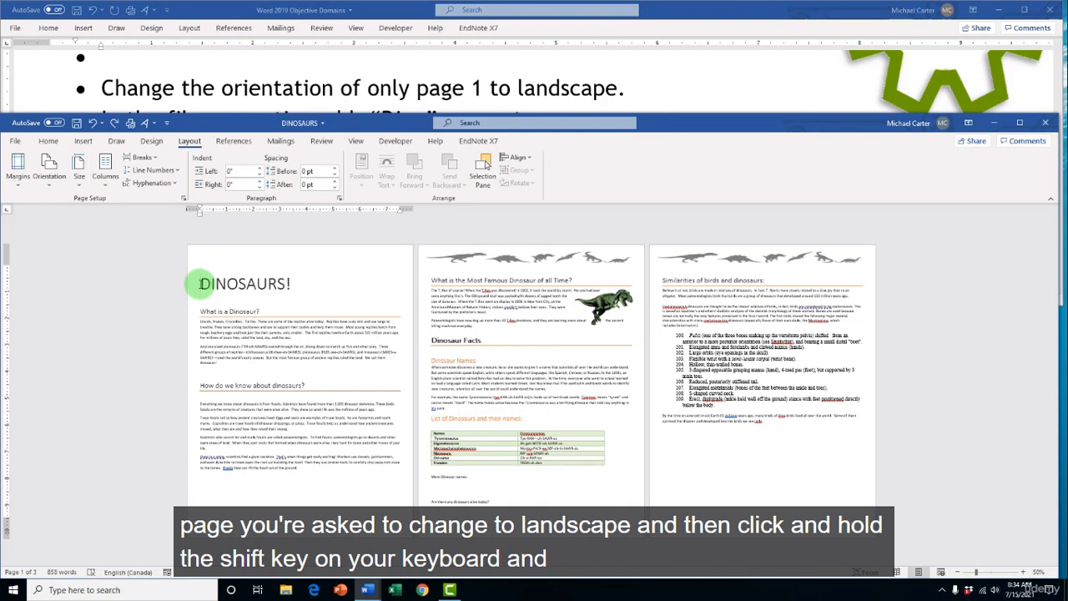
{"action": "key", "text": "shift"}
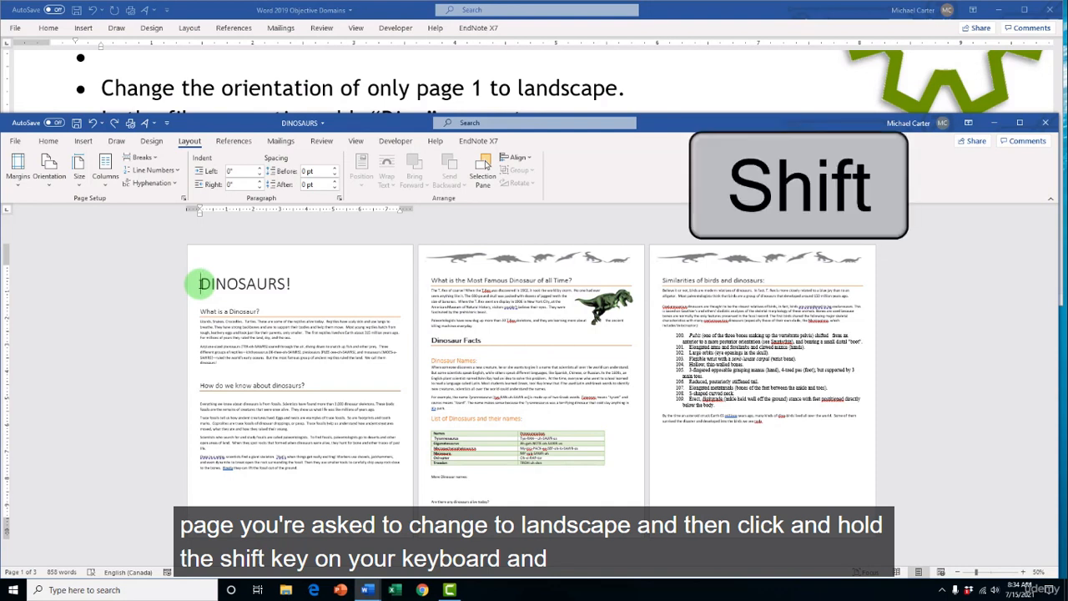
{"action": "left_click", "coordinate": [302, 469], "text": "shift"}
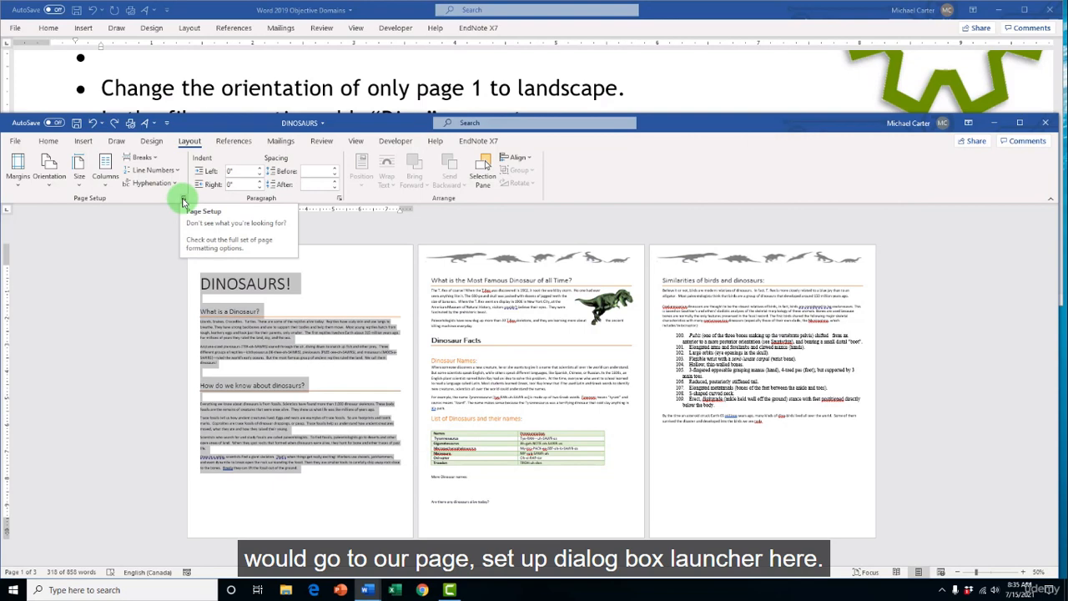
{"action": "left_click", "coordinate": [184, 200]}
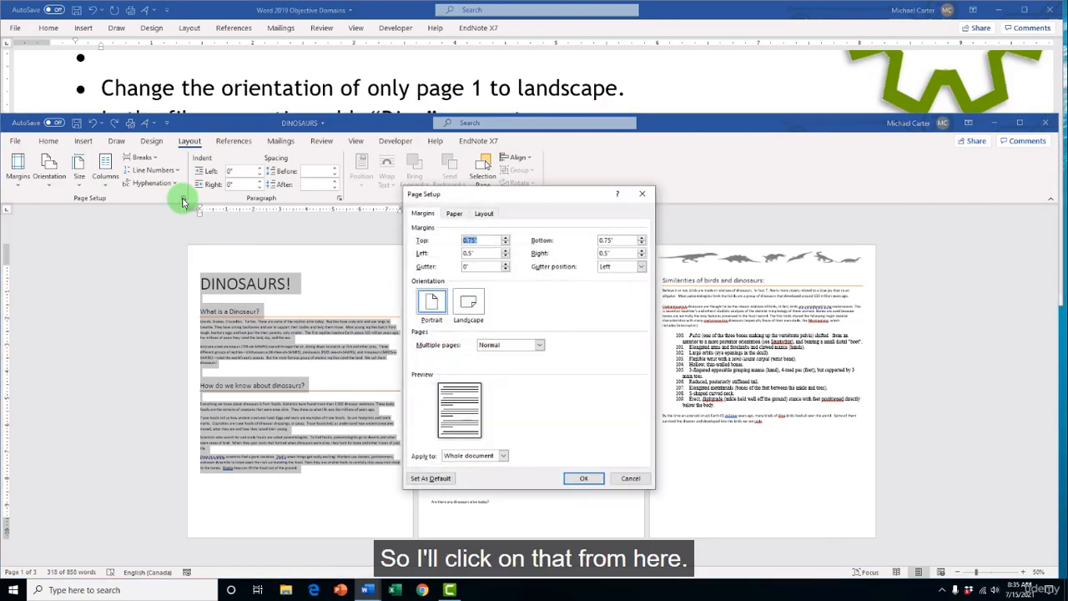
{"action": "left_click", "coordinate": [470, 303]}
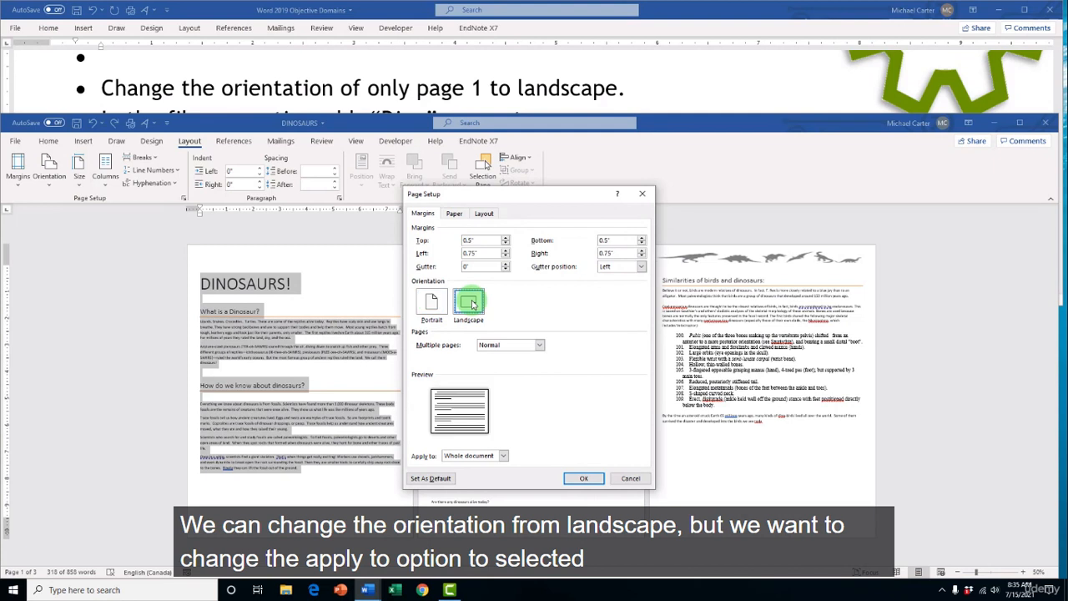
{"action": "left_click", "coordinate": [503, 456]}
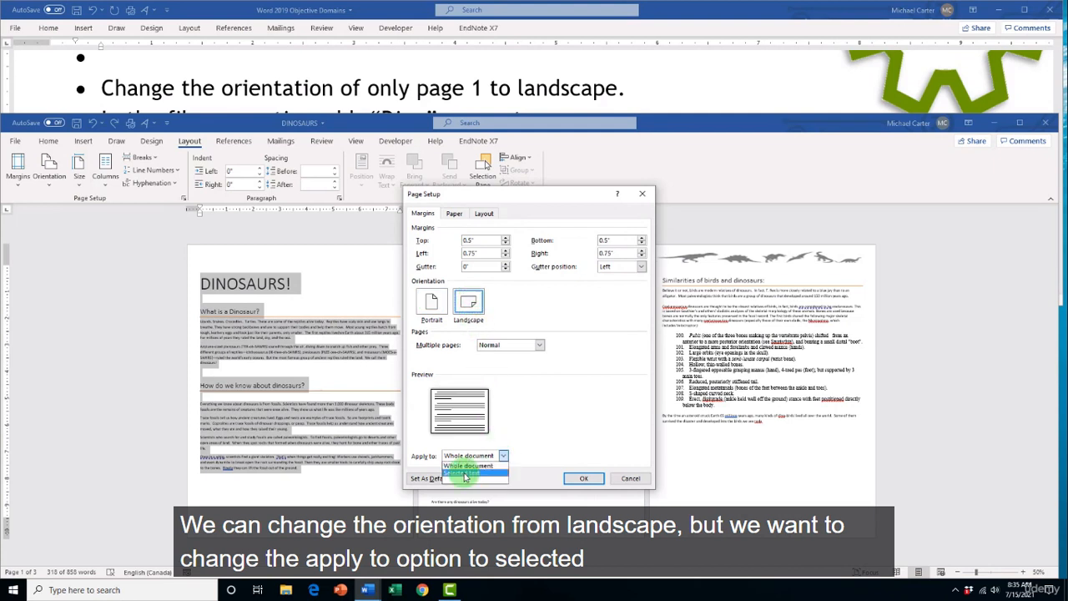
{"action": "left_click", "coordinate": [465, 473]}
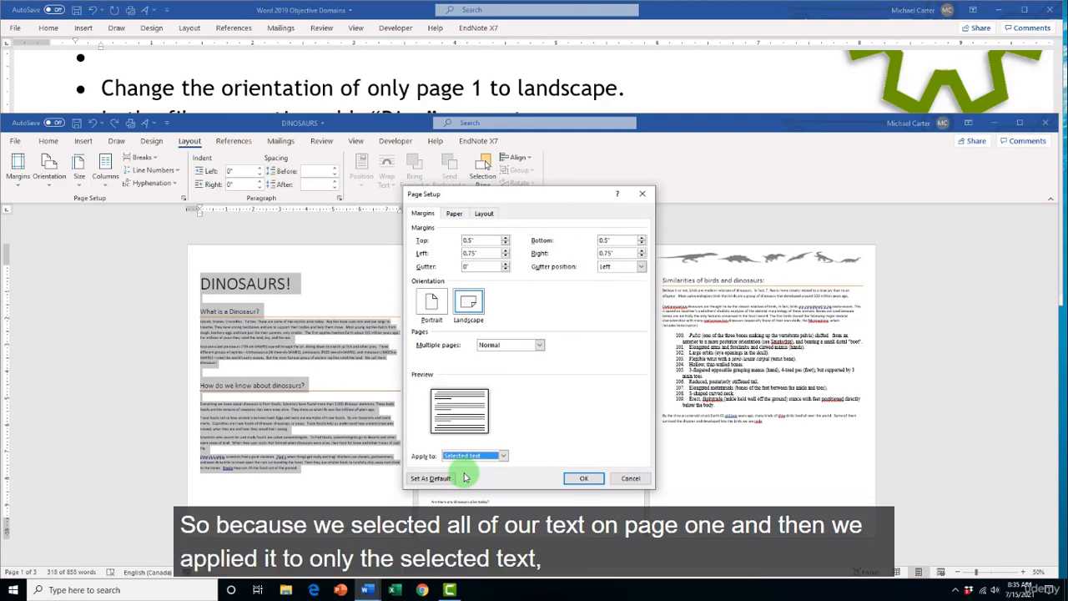
{"action": "left_click", "coordinate": [581, 480]}
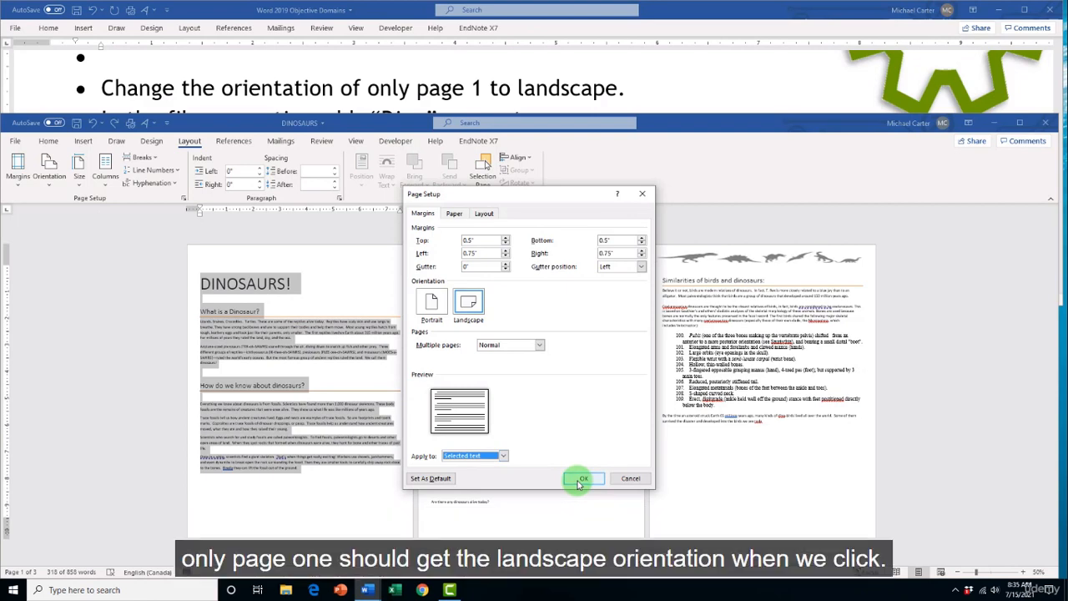
{"action": "left_click", "coordinate": [582, 481]}
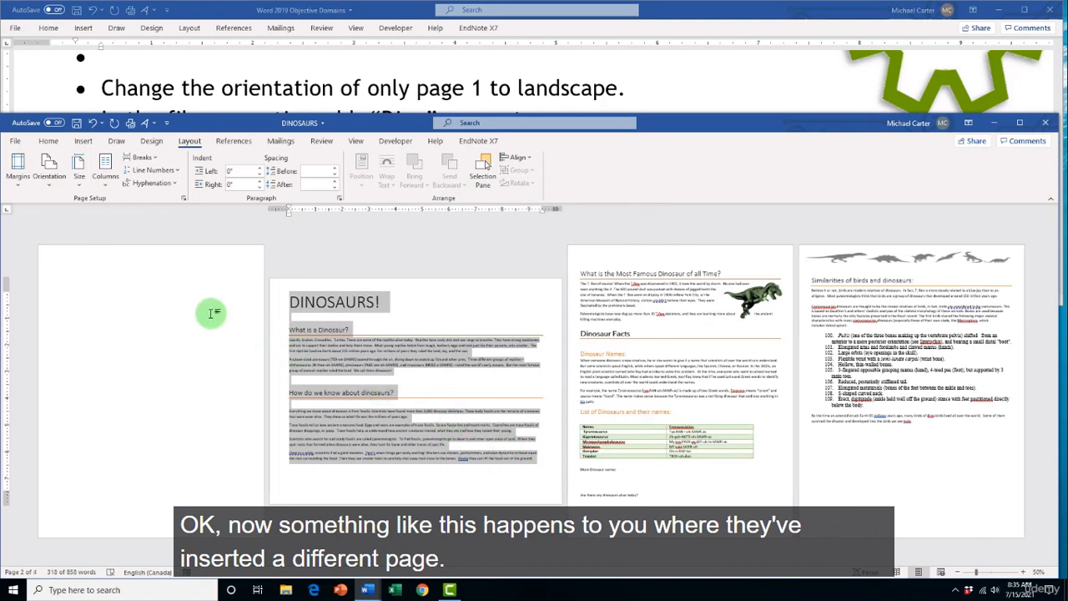
{"action": "left_click", "coordinate": [222, 350]}
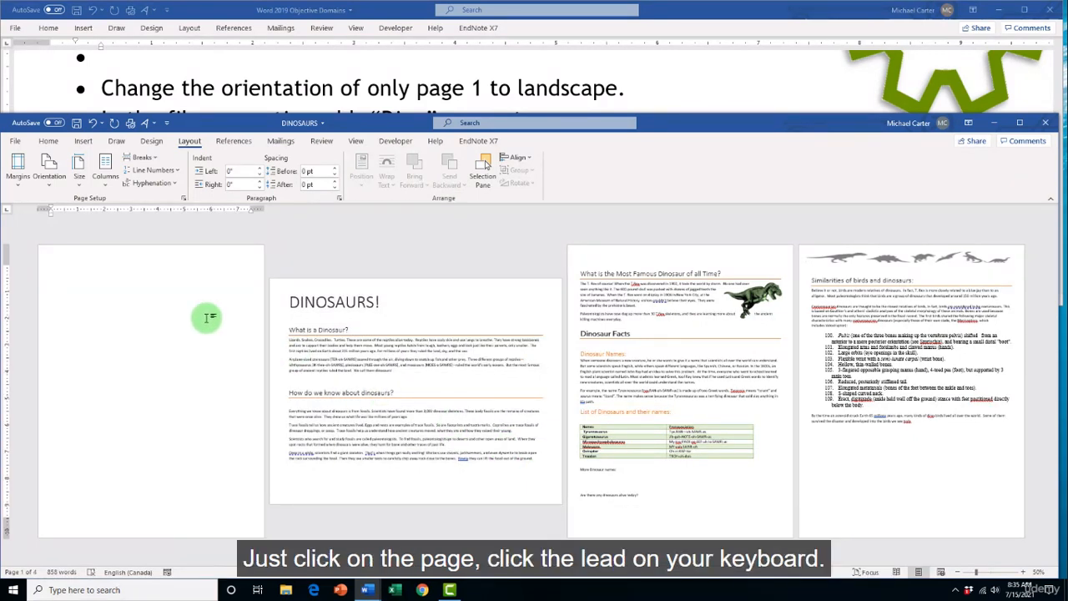
{"action": "key", "text": "Delete"}
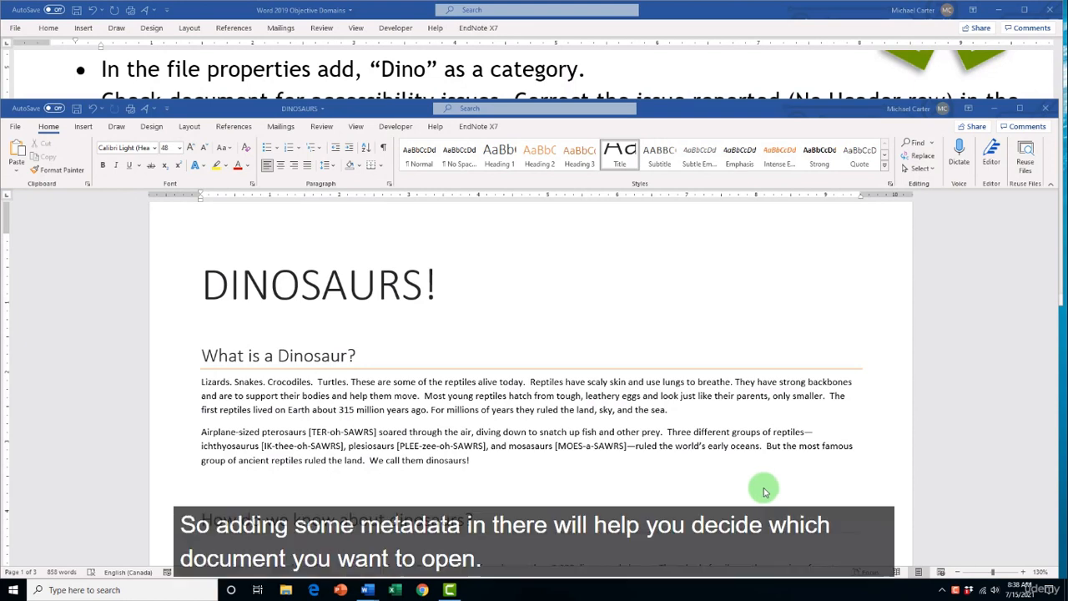
Show all file properties and add "Dino" as the document's category
{"action": "left_click", "coordinate": [17, 130]}
{"action": "left_click", "coordinate": [36, 232]}
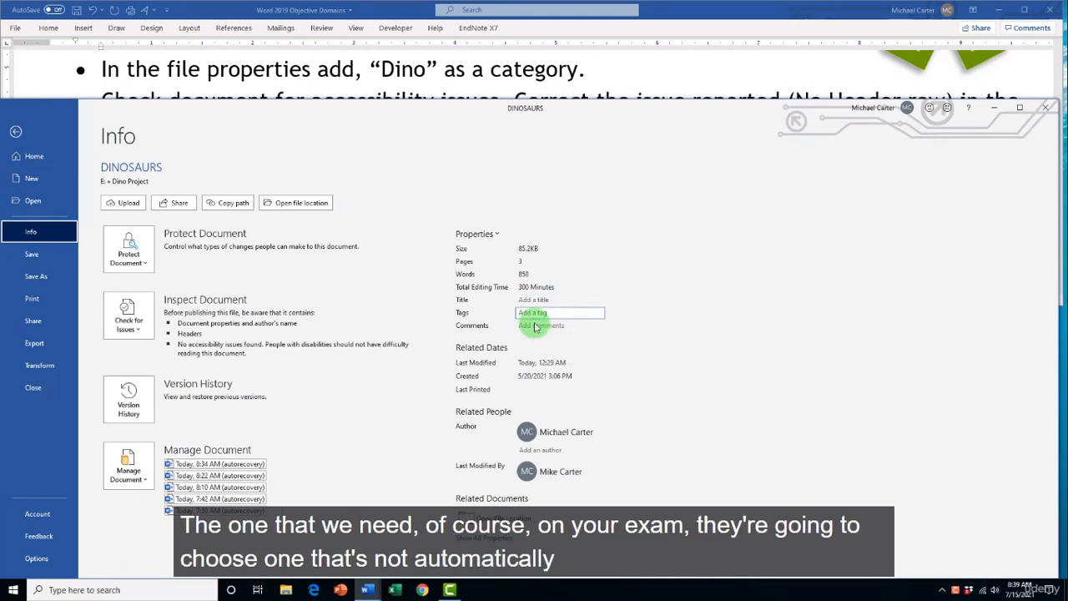
{"action": "left_click", "coordinate": [500, 541]}
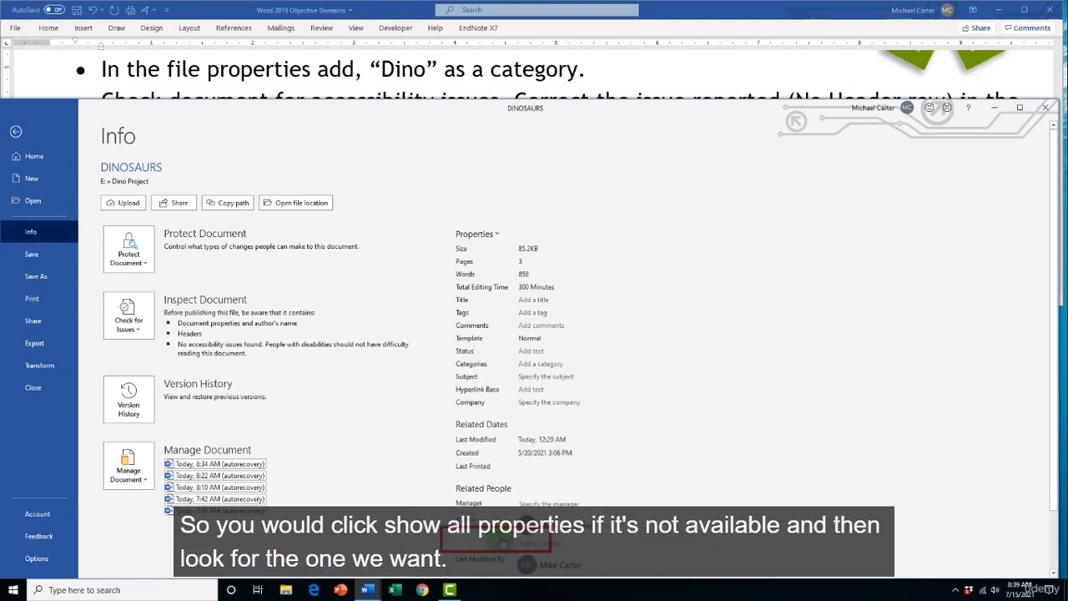
{"action": "left_click", "coordinate": [531, 365]}
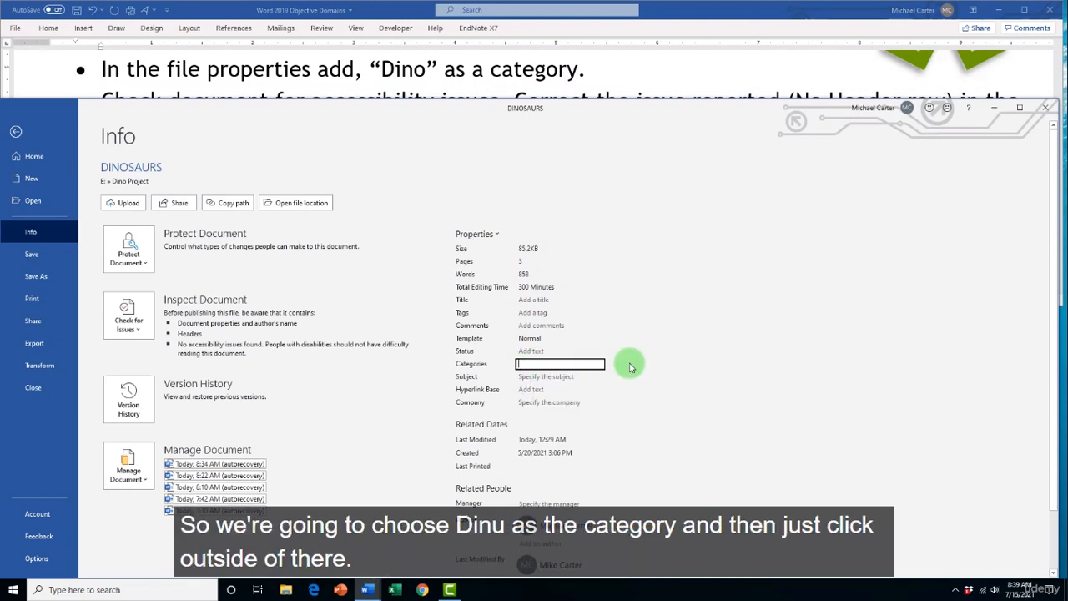
{"action": "type", "text": "Dino"}
{"action": "left_click", "coordinate": [684, 354]}
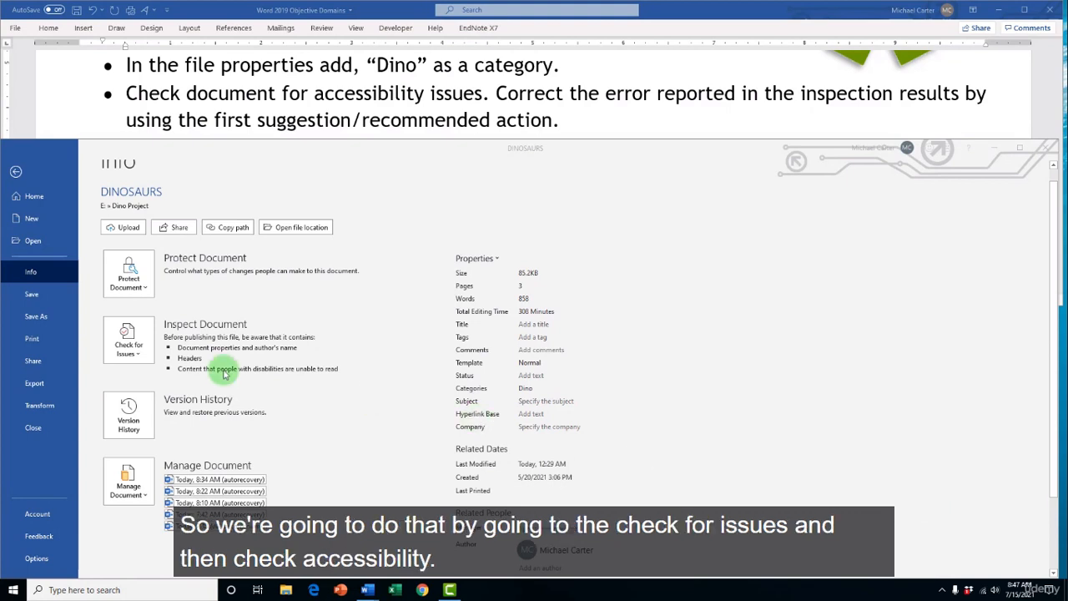
Check the document's accessibility and fix the table's "No header row" error by using the first row as a header
{"action": "left_click", "coordinate": [138, 356]}
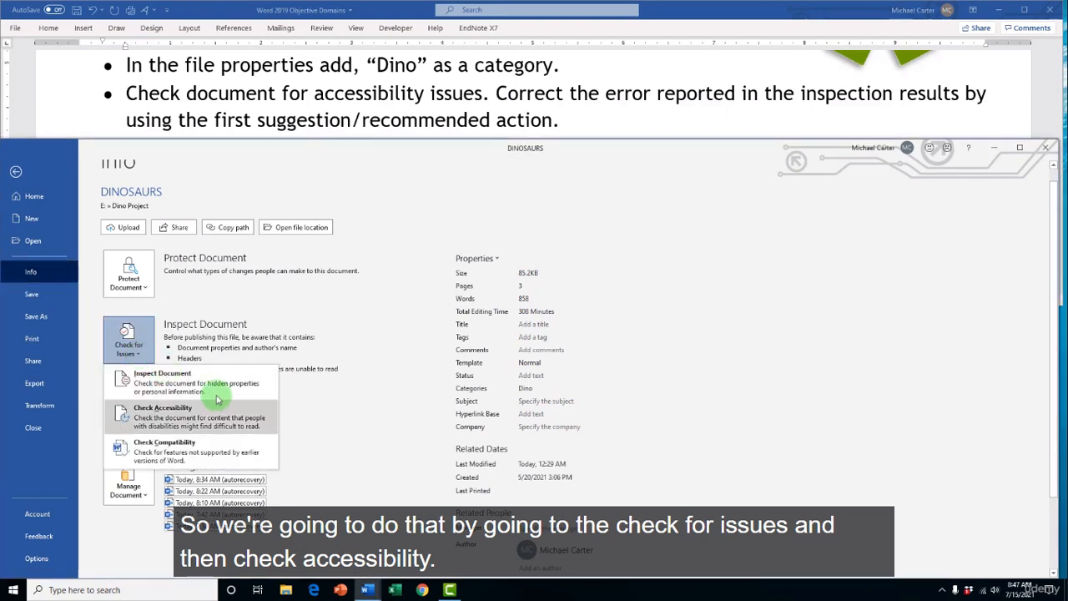
{"action": "left_click", "coordinate": [262, 424]}
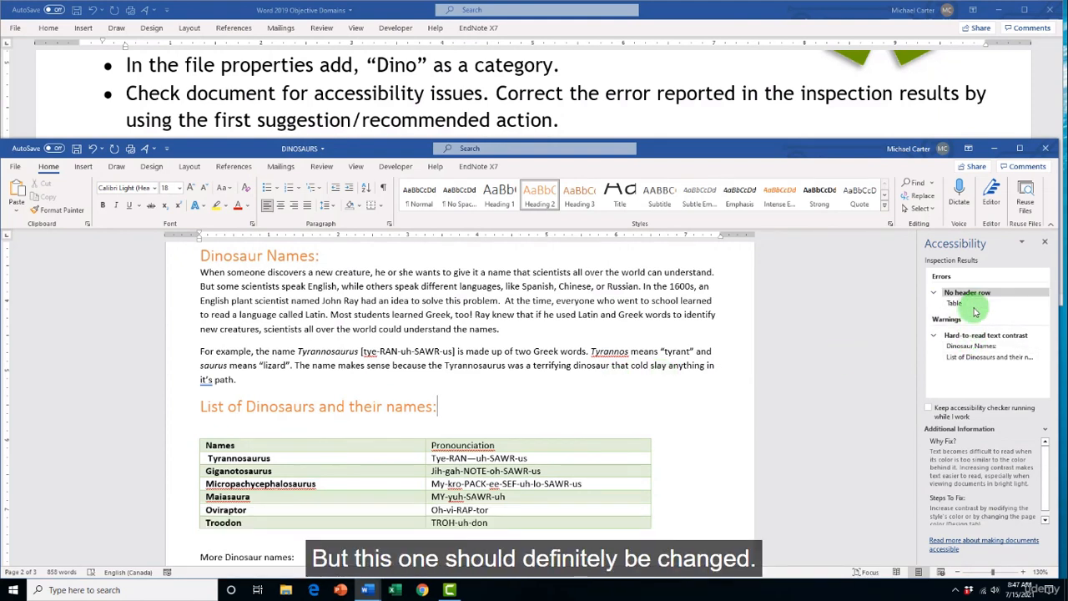
{"action": "left_click", "coordinate": [1045, 308]}
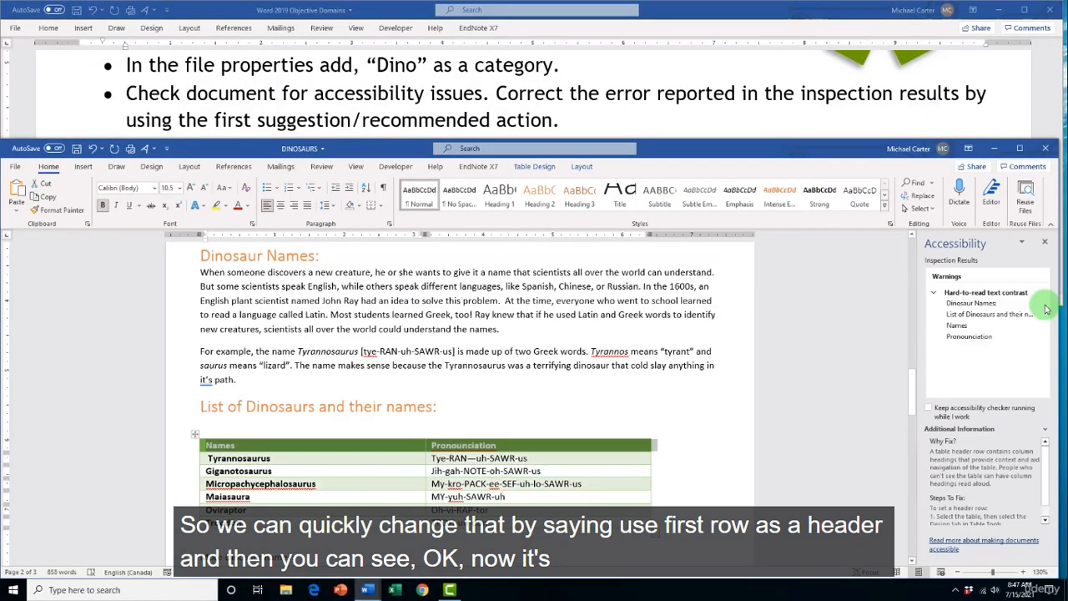
{"action": "left_click", "coordinate": [1039, 332]}
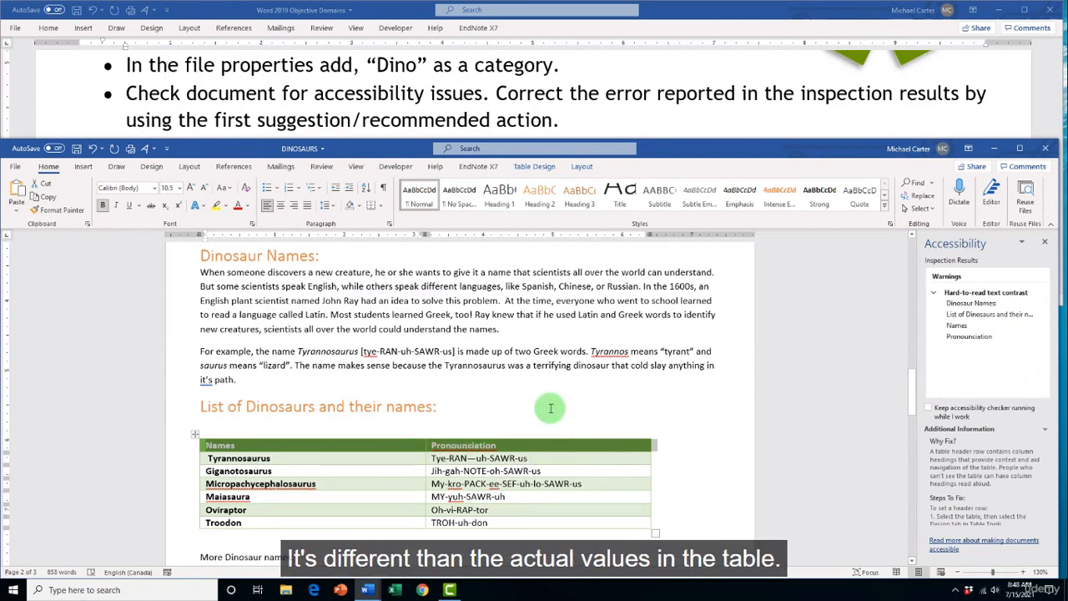
{"action": "left_click", "coordinate": [1046, 244]}
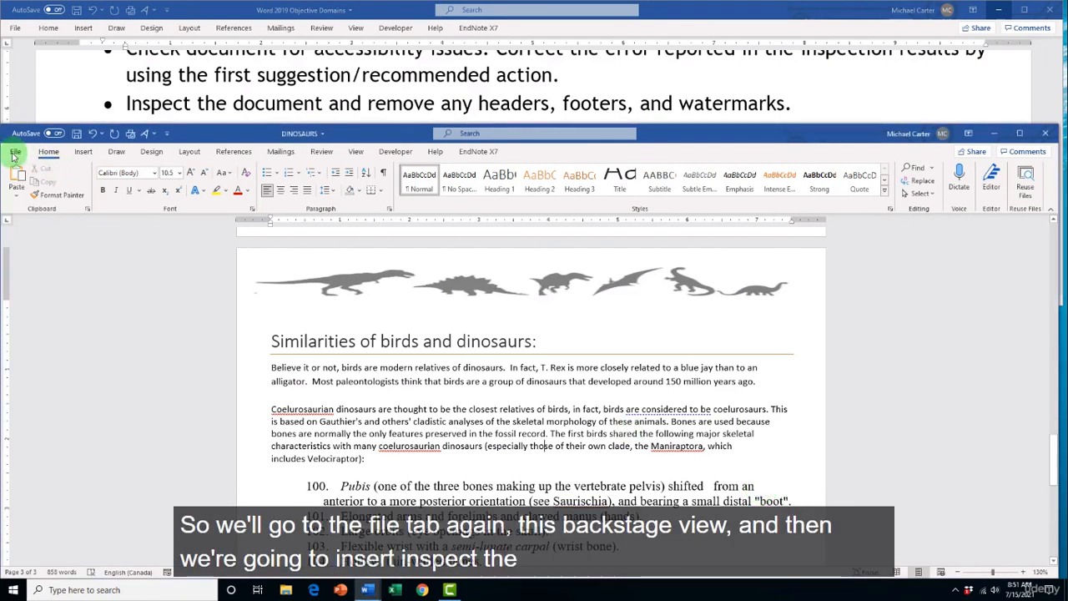
Save the document and run the Document Inspector on the preselected content types, including Headers, Footers, and Watermarks
{"action": "left_click", "coordinate": [15, 152]}
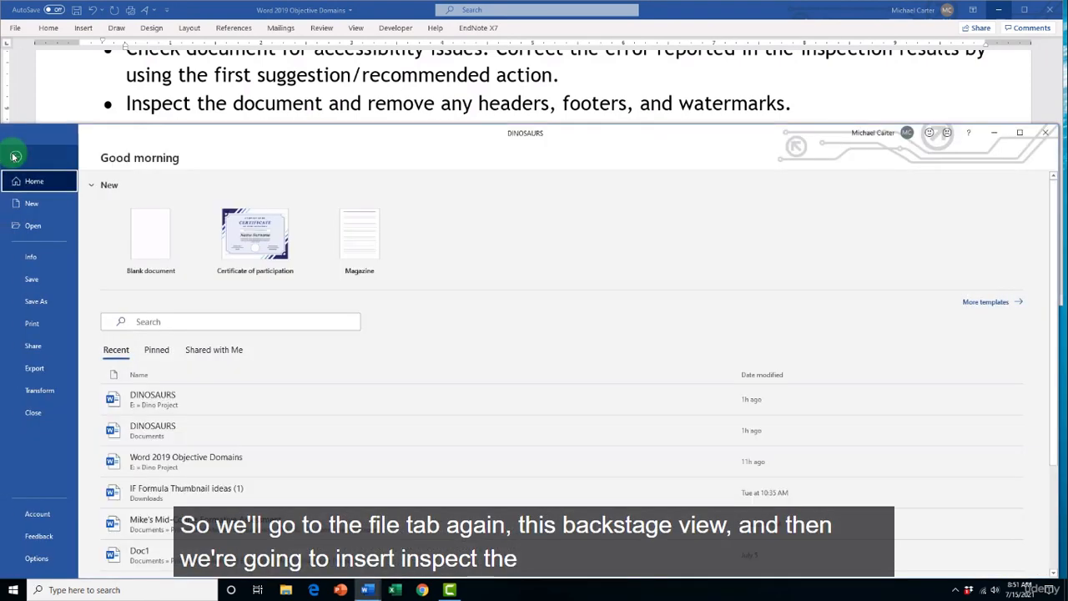
{"action": "left_click", "coordinate": [46, 261]}
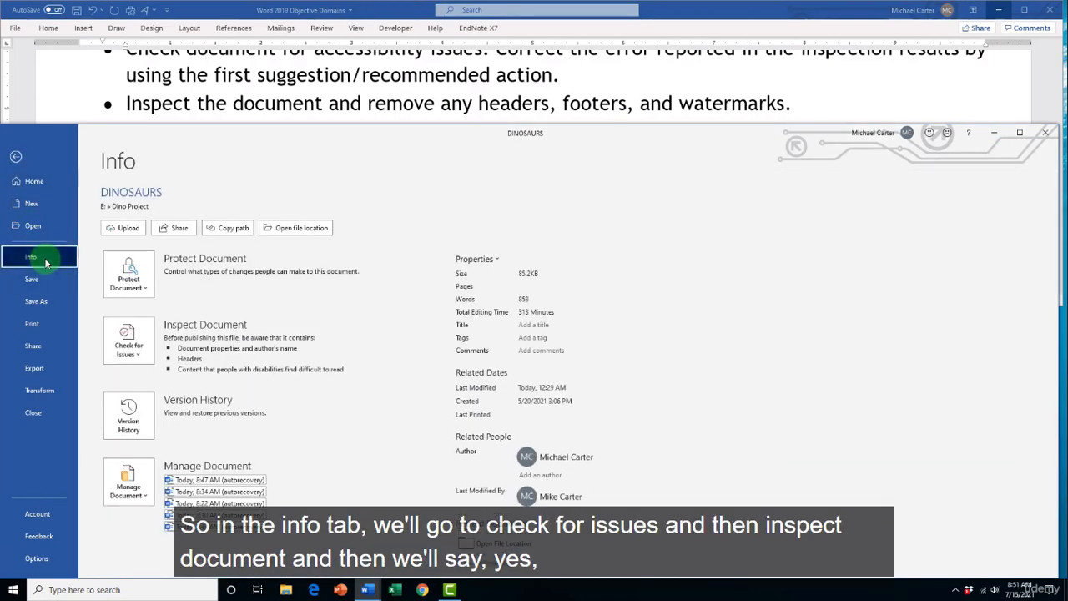
{"action": "left_click", "coordinate": [143, 361]}
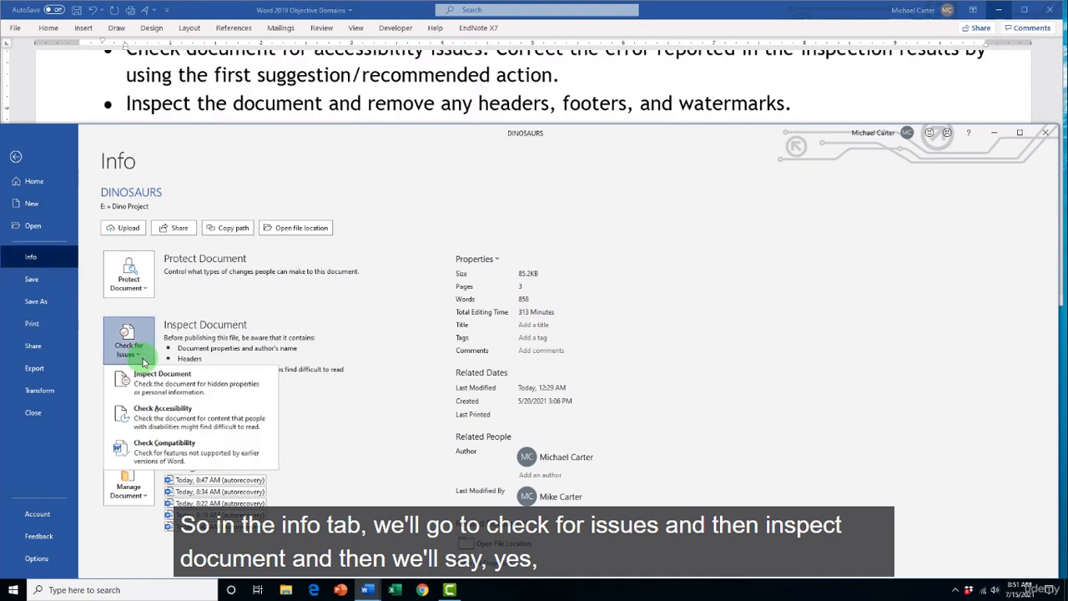
{"action": "left_click", "coordinate": [256, 395]}
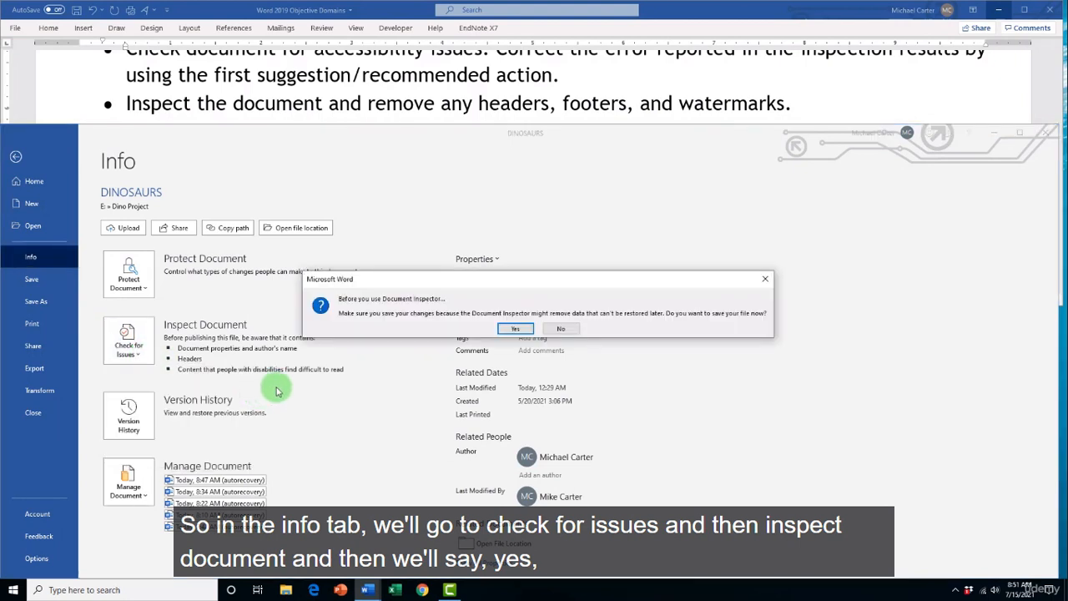
{"action": "left_click", "coordinate": [502, 330]}
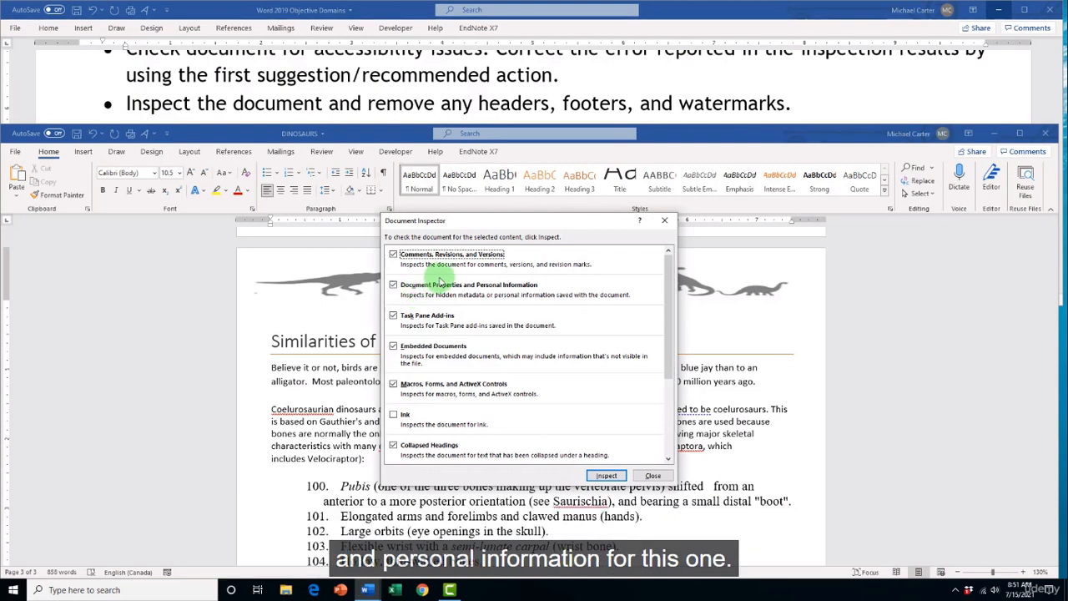
{"action": "scroll", "coordinate": [509, 350], "scroll_direction": "down", "scroll_amount": 3}
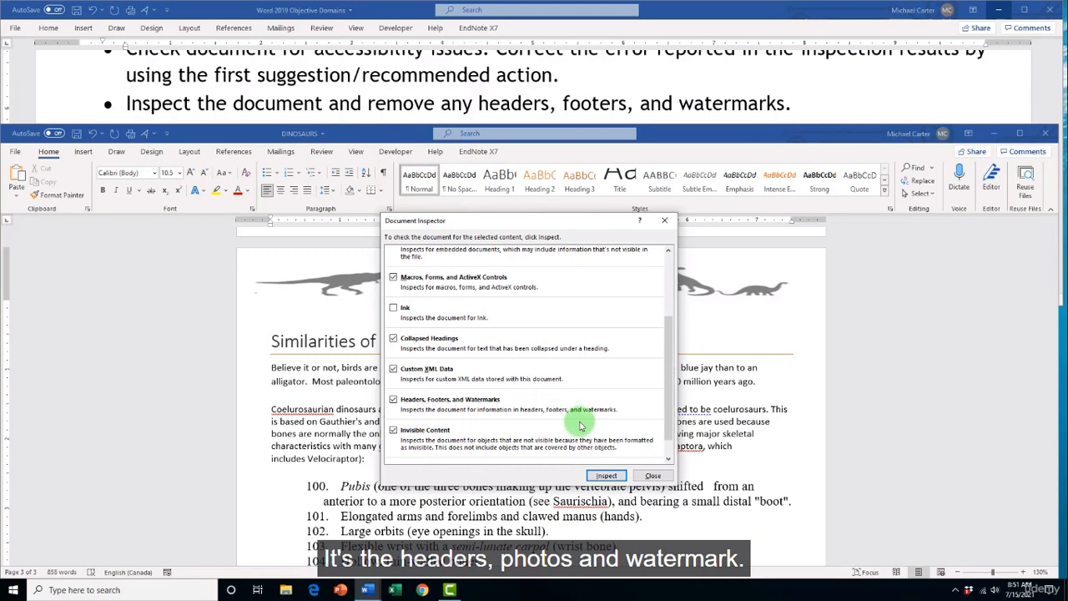
{"action": "scroll", "coordinate": [582, 426], "scroll_direction": "up", "scroll_amount": 1}
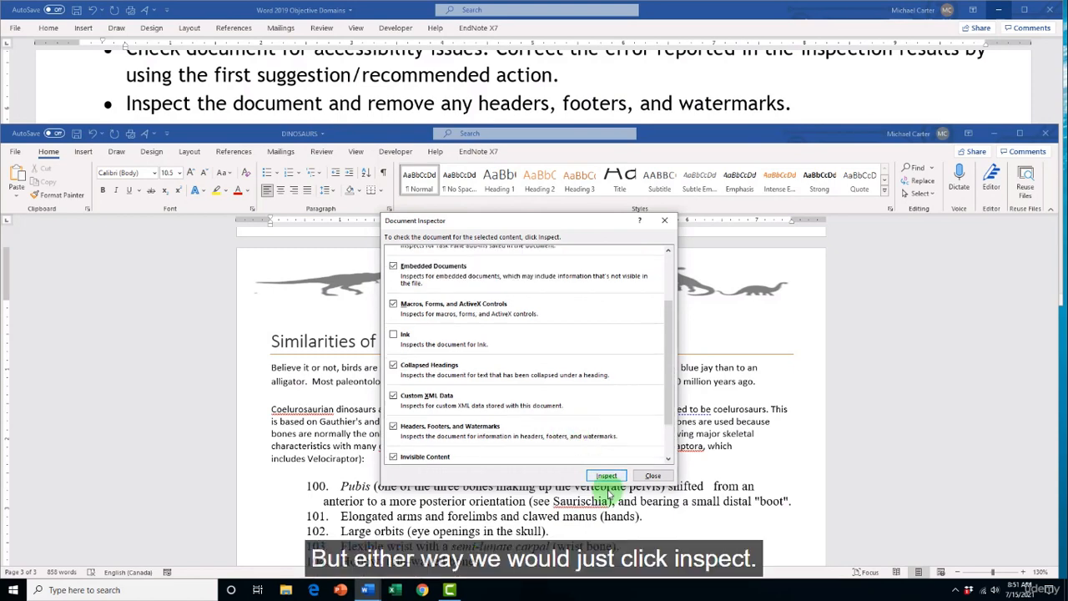
{"action": "scroll", "coordinate": [484, 385], "scroll_direction": "up", "scroll_amount": 2}
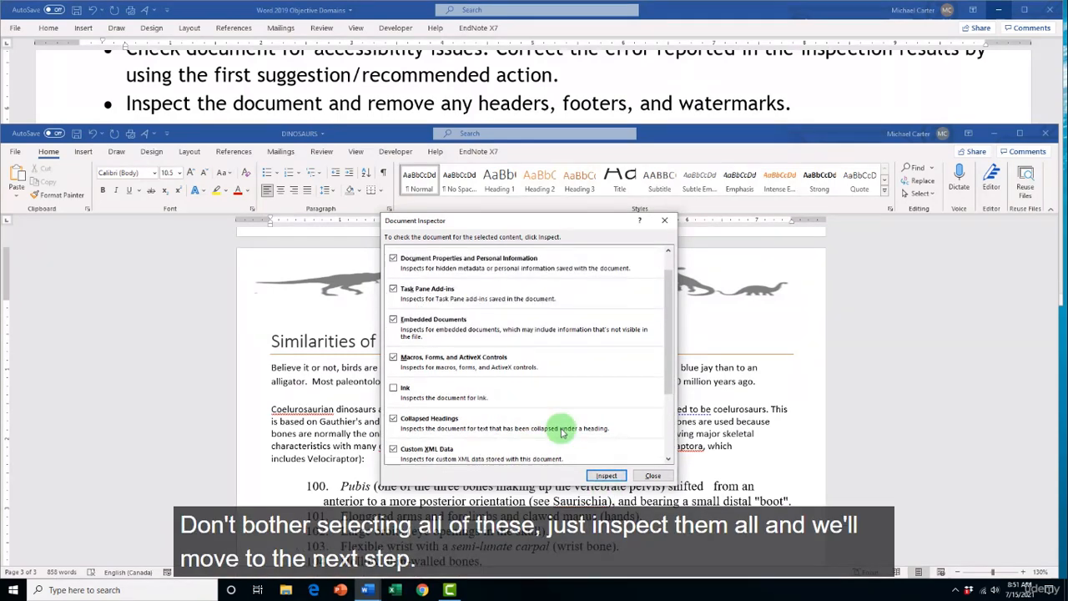
{"action": "scroll", "coordinate": [608, 454], "scroll_direction": "down", "scroll_amount": 2}
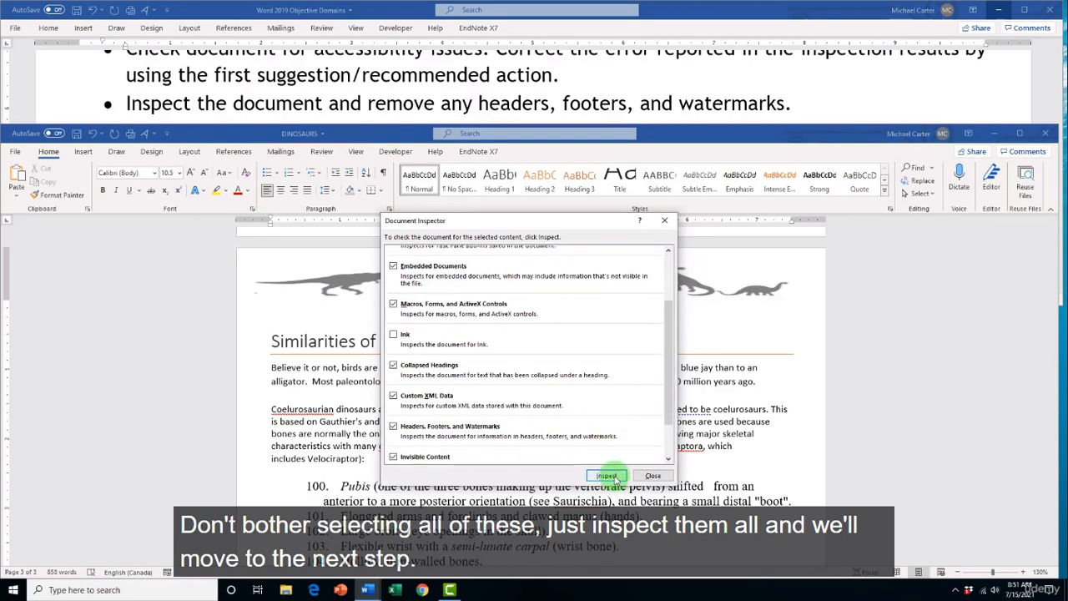
{"action": "left_click", "coordinate": [615, 479]}
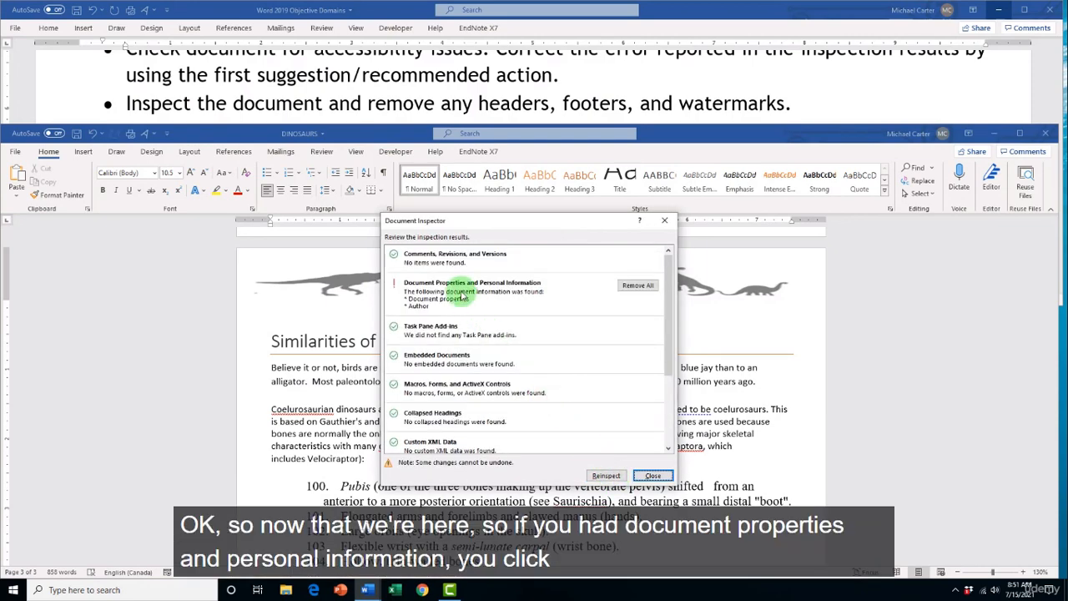
Remove all headers, footers, and watermarks found in the Document Inspector results and close the inspector
{"action": "scroll", "coordinate": [558, 288], "scroll_direction": "down", "scroll_amount": 4}
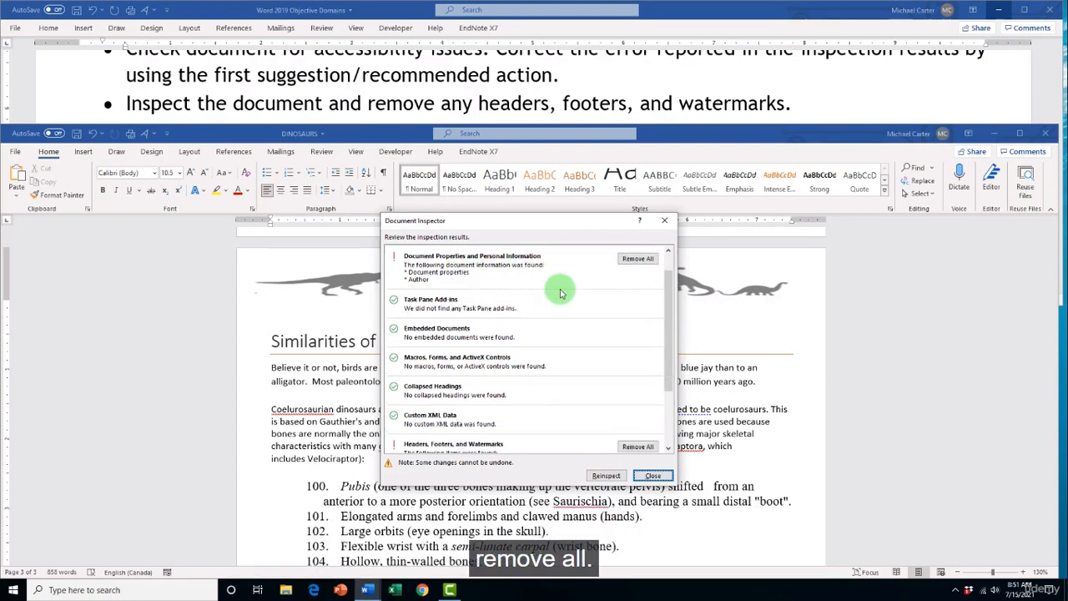
{"action": "scroll", "coordinate": [561, 293], "scroll_direction": "down", "scroll_amount": 1}
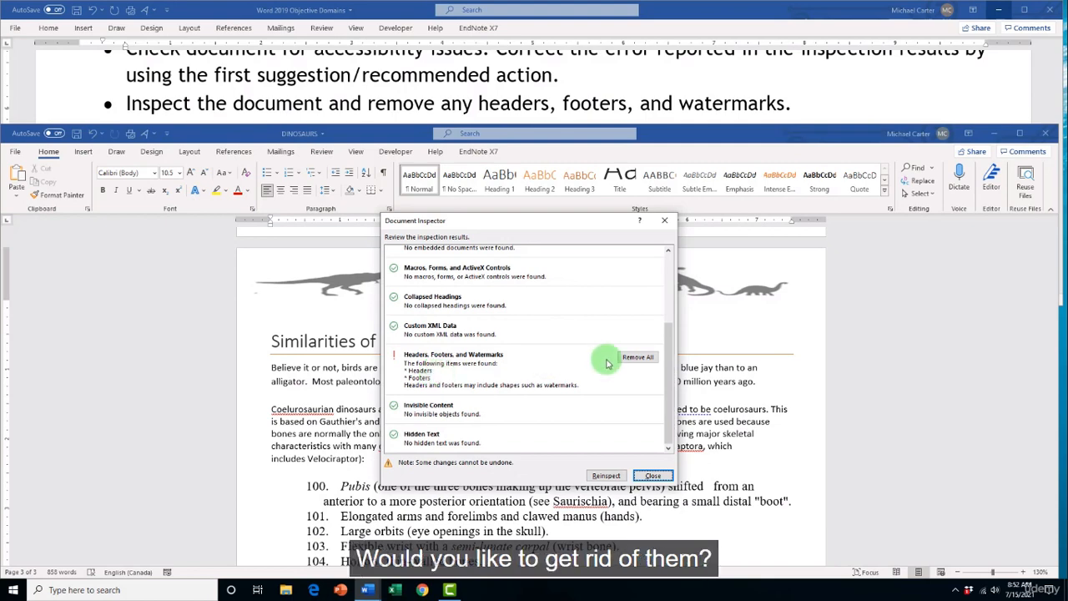
{"action": "left_click", "coordinate": [637, 359]}
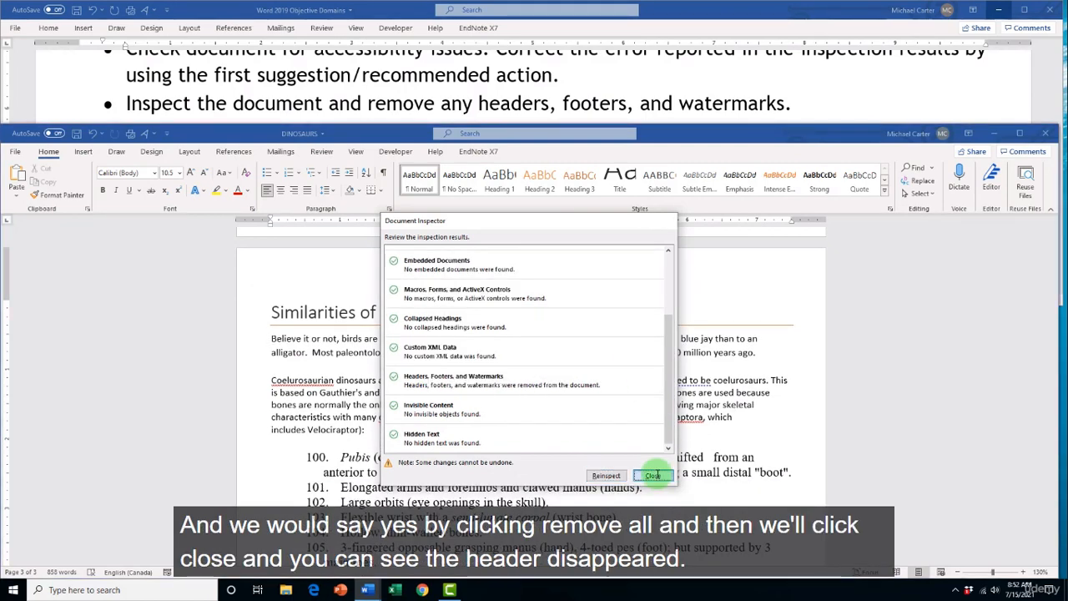
{"action": "left_click", "coordinate": [652, 475]}
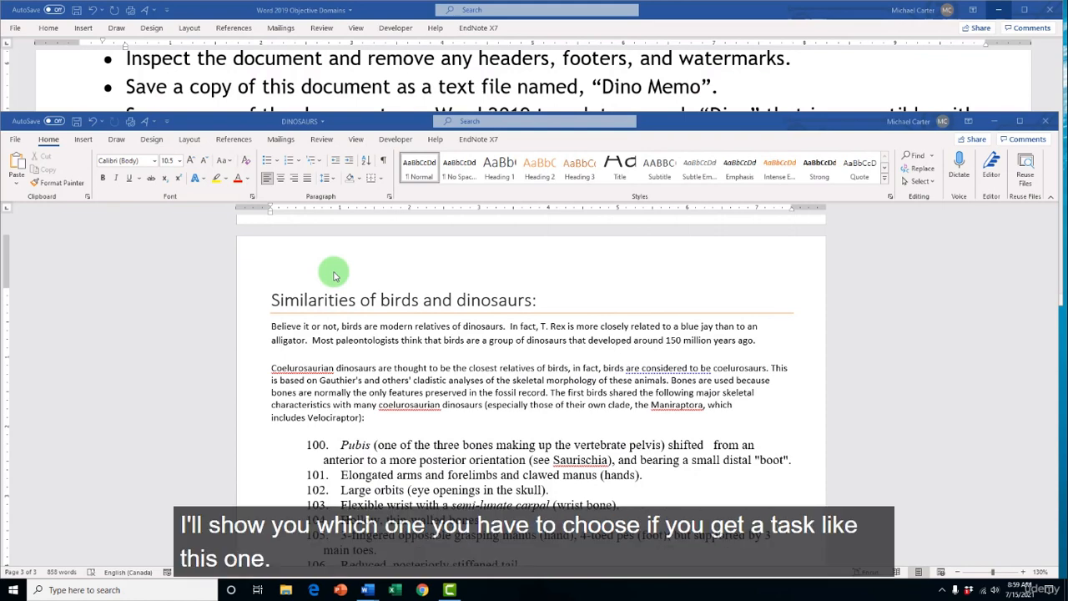
Begin saving a copy of the document in the Documents folder with the file name "Dino Memo"
{"action": "left_click", "coordinate": [18, 140]}
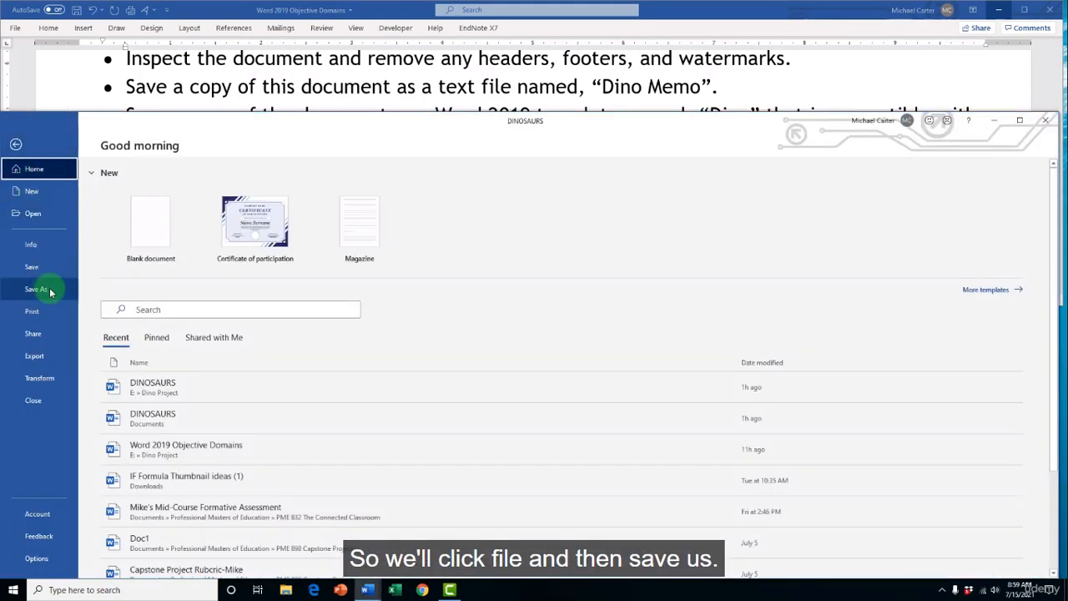
{"action": "left_click", "coordinate": [48, 291]}
{"action": "left_click", "coordinate": [133, 313]}
{"action": "left_click", "coordinate": [138, 339]}
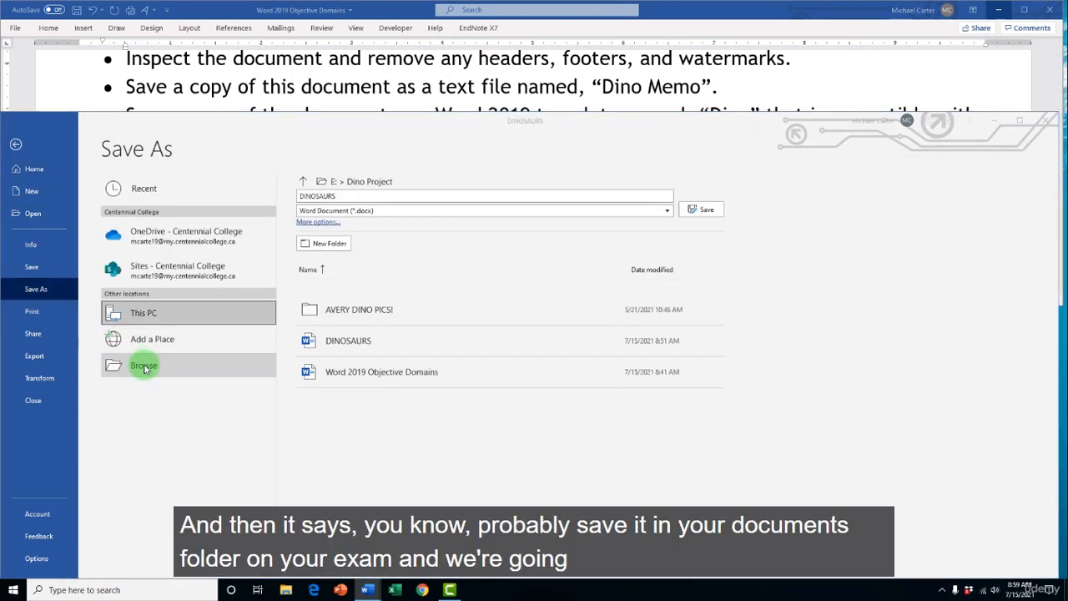
{"action": "scroll", "coordinate": [52, 198], "scroll_direction": "up", "scroll_amount": 1}
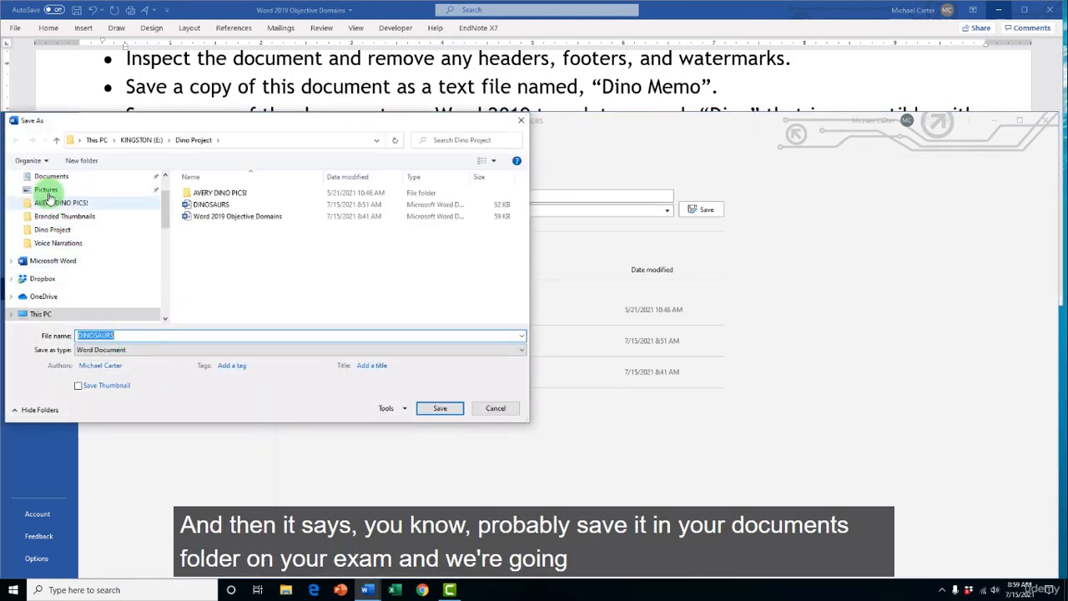
{"action": "left_click", "coordinate": [50, 178]}
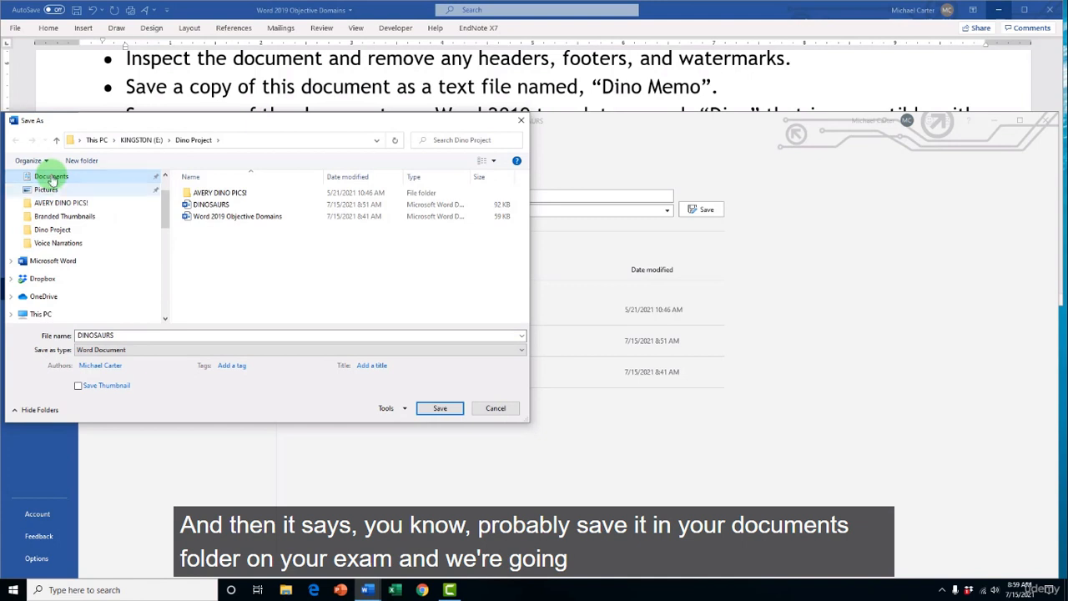
{"action": "double_click", "coordinate": [124, 336]}
{"action": "type", "text": "Dino Memo"}
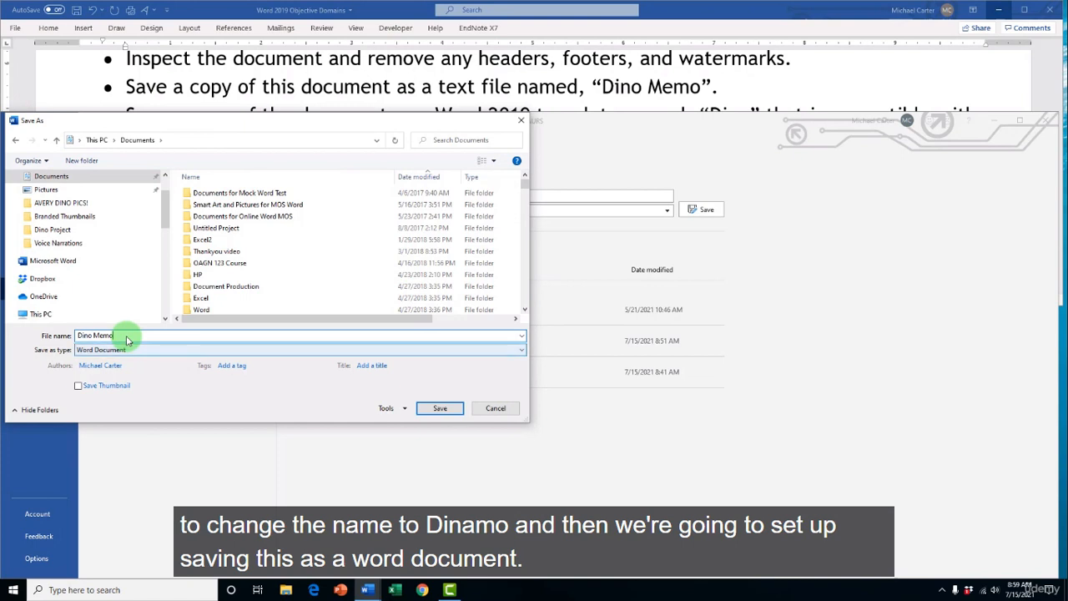
Set the copy's file type to Plain Text and save it with the Windows (Default) text encoding
{"action": "left_click", "coordinate": [515, 351]}
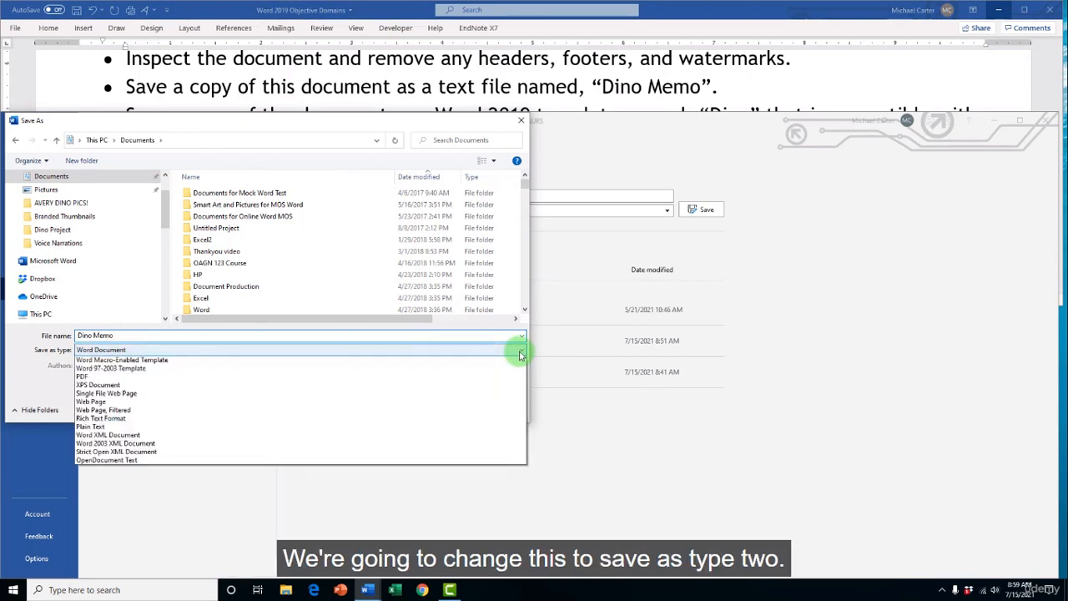
{"action": "key", "text": "Down"}
{"action": "key", "text": "Down"}
{"action": "key", "text": "Down"}
{"action": "key", "text": "Down"}
{"action": "key", "text": "Down"}
{"action": "key", "text": "Down"}
{"action": "key", "text": "Down"}
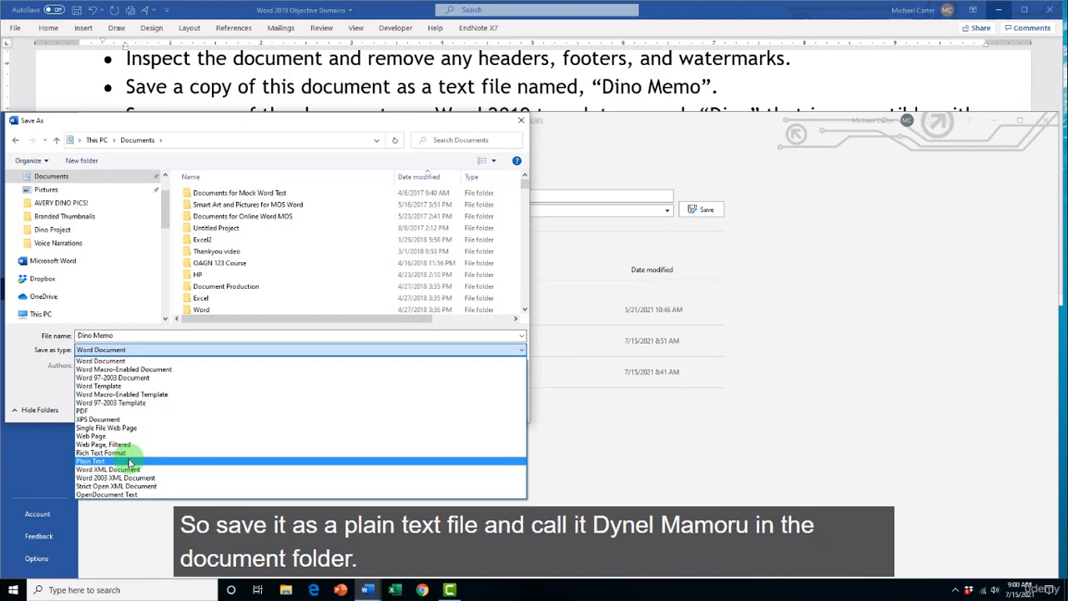
{"action": "left_click", "coordinate": [123, 461]}
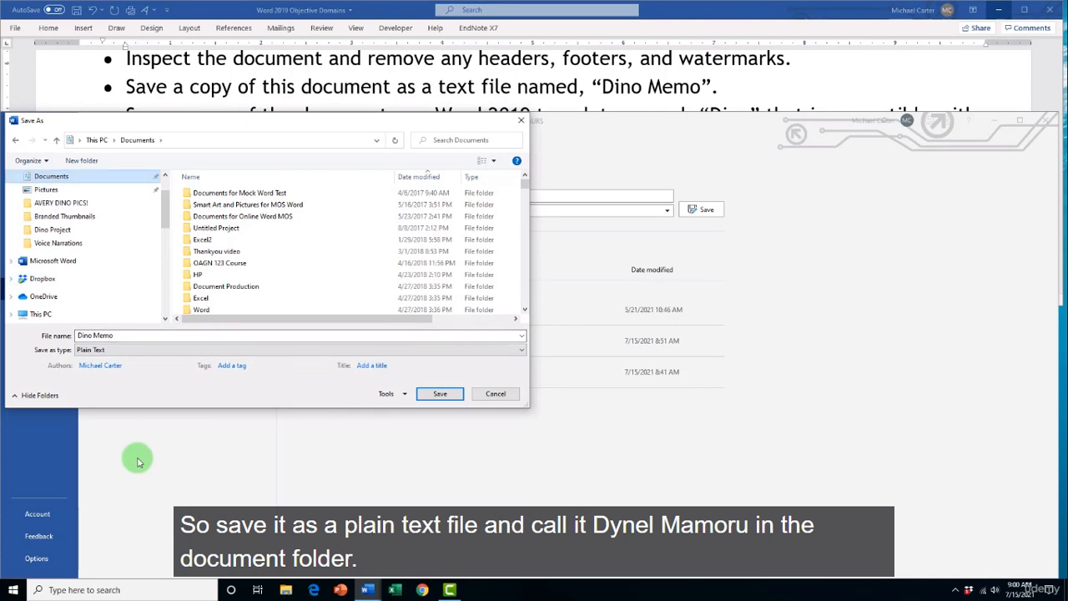
{"action": "left_click", "coordinate": [438, 393]}
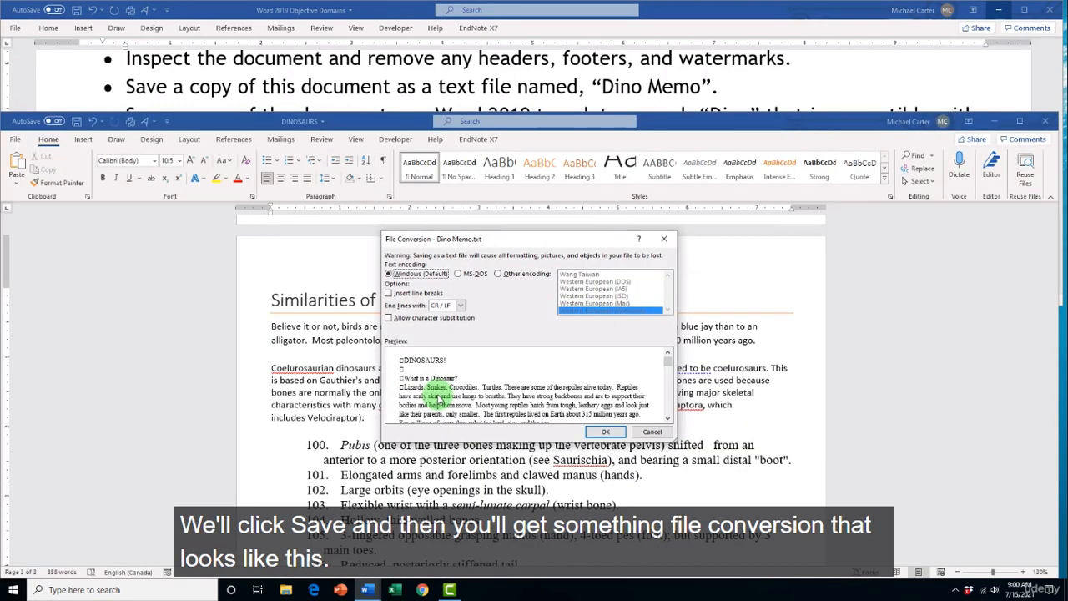
{"action": "left_click", "coordinate": [605, 432]}
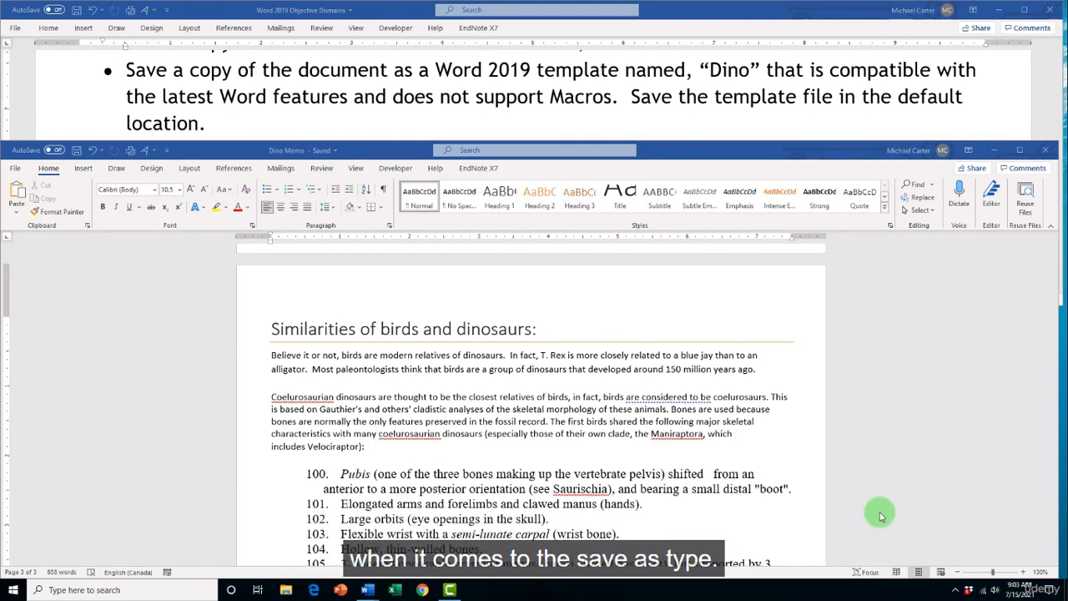
Begin saving another copy of the document with the file name "Dino"
{"action": "left_click", "coordinate": [17, 170]}
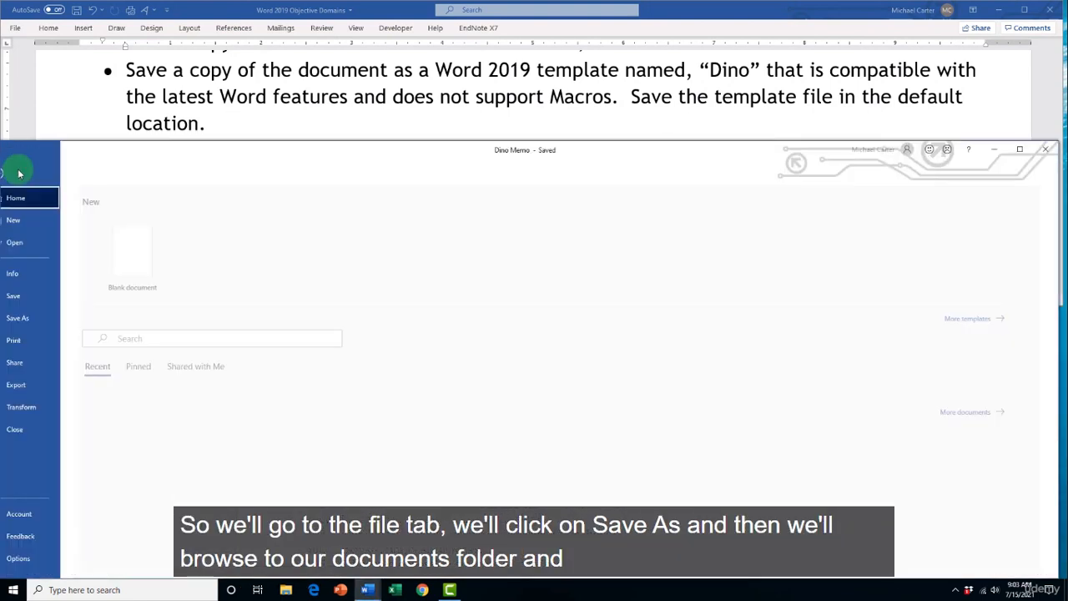
{"action": "left_click", "coordinate": [51, 322]}
{"action": "left_click", "coordinate": [148, 367]}
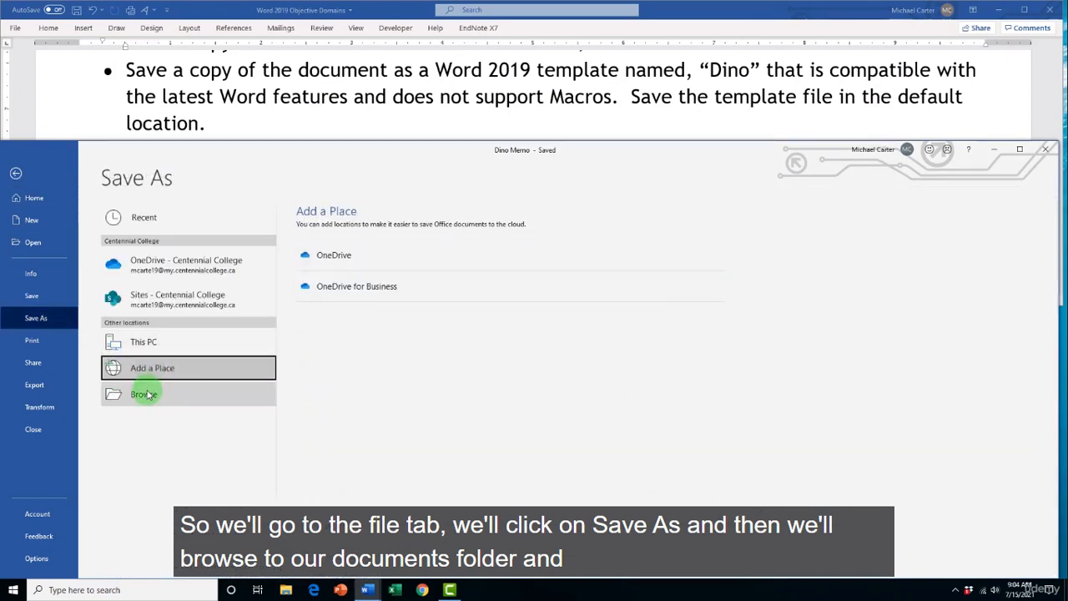
{"action": "left_click", "coordinate": [148, 393]}
{"action": "left_click", "coordinate": [118, 364]}
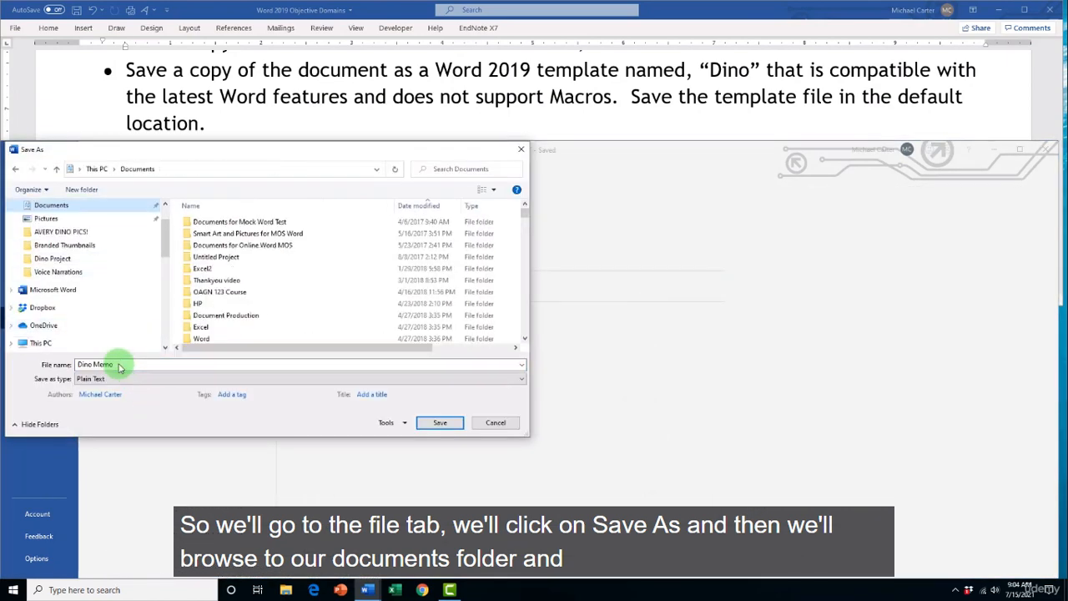
{"action": "triple_click", "coordinate": [119, 365]}
{"action": "type", "text": "Dino"}
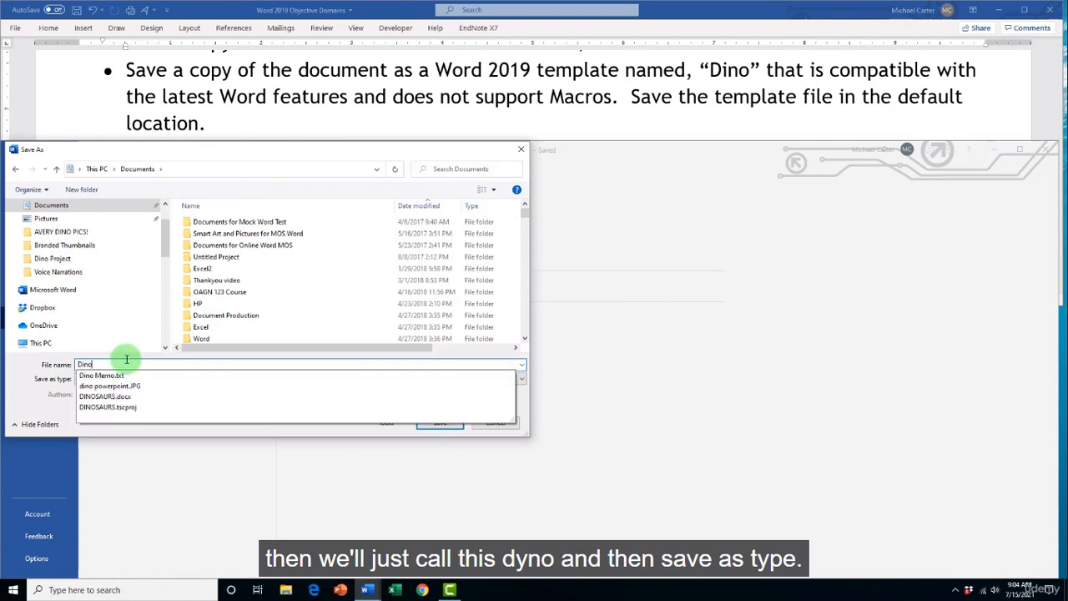
Set the file type to Word Template, choose the Documents folder as the location, and save the template
{"action": "left_click", "coordinate": [54, 381]}
{"action": "left_click", "coordinate": [186, 380]}
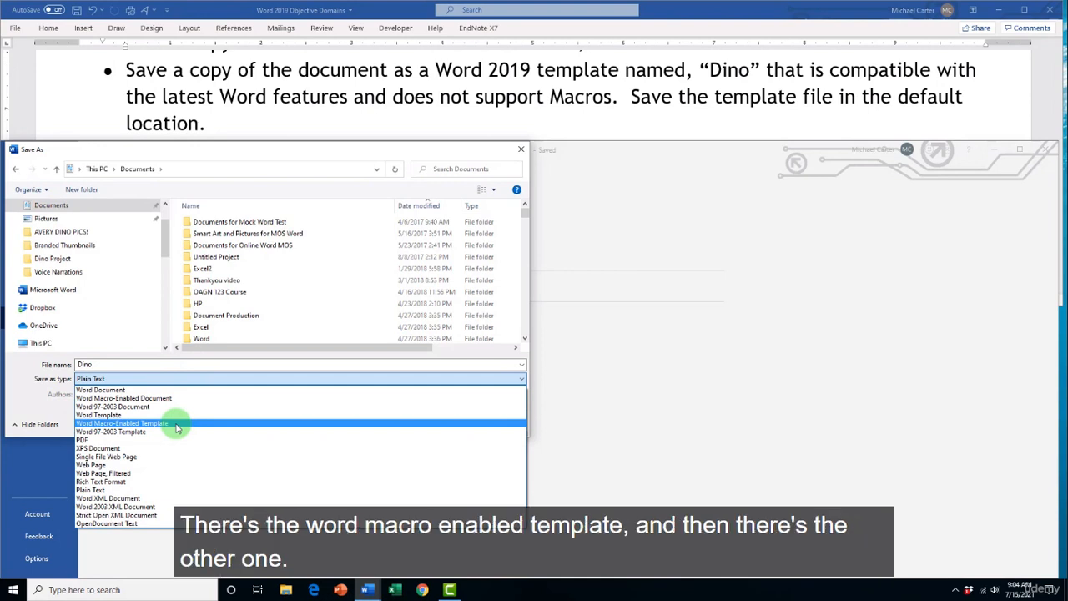
{"action": "left_click", "coordinate": [127, 416]}
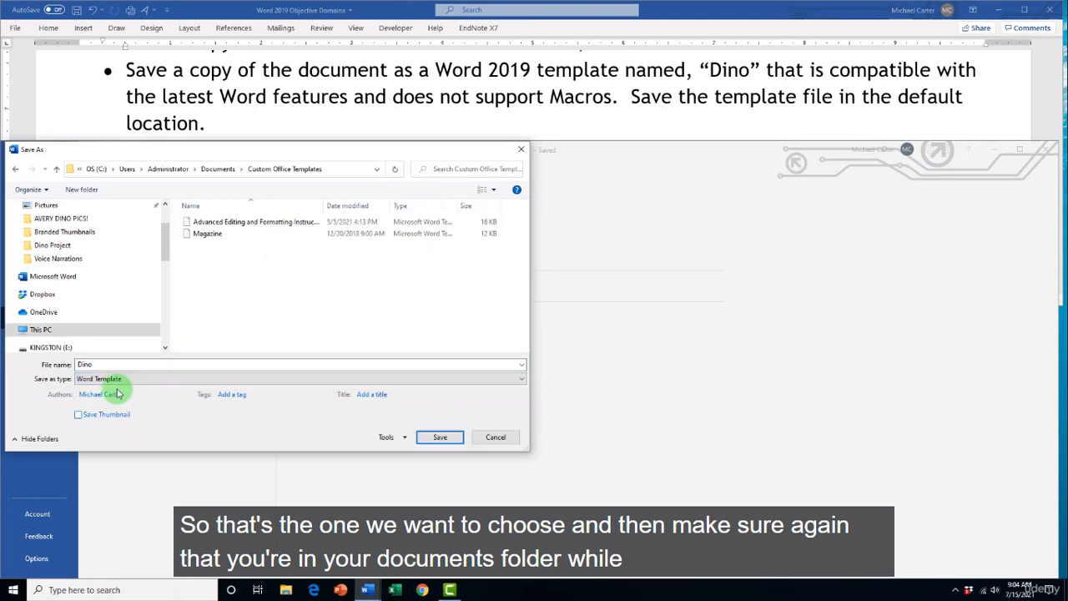
{"action": "left_click", "coordinate": [52, 210]}
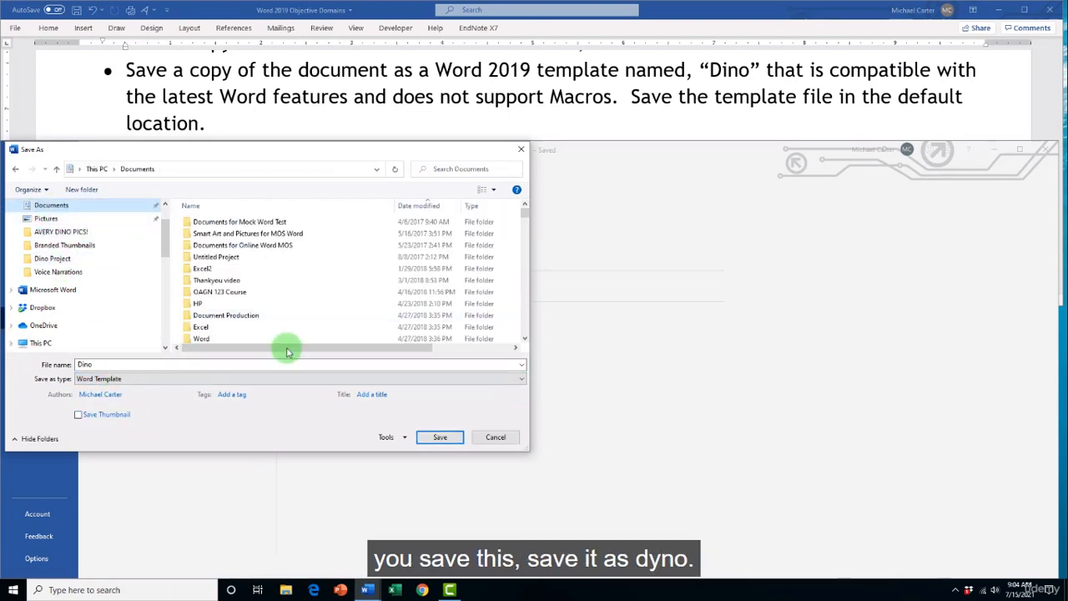
{"action": "left_click", "coordinate": [440, 438]}
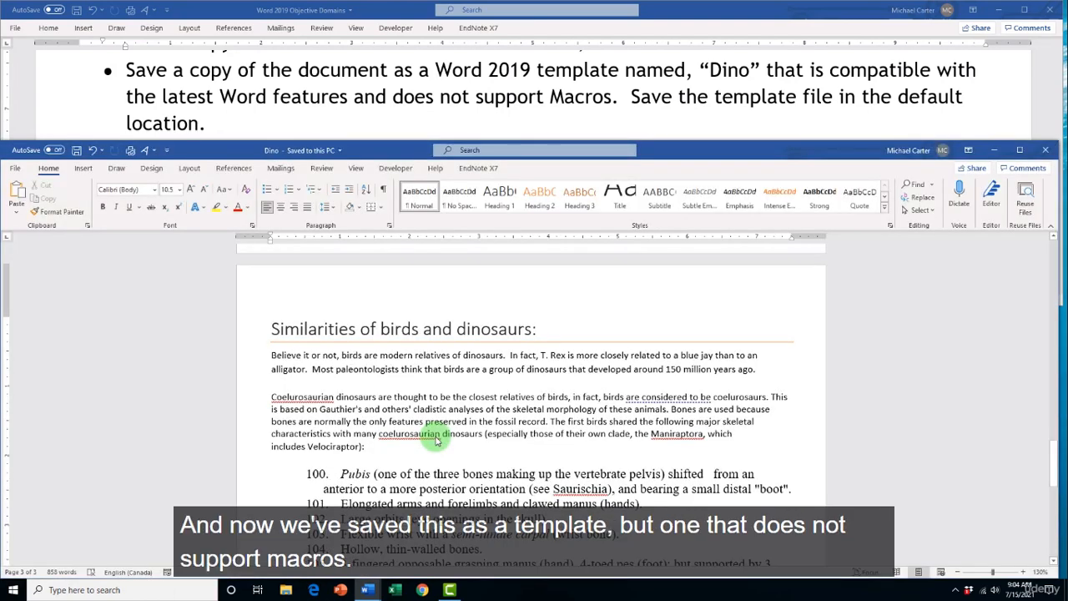